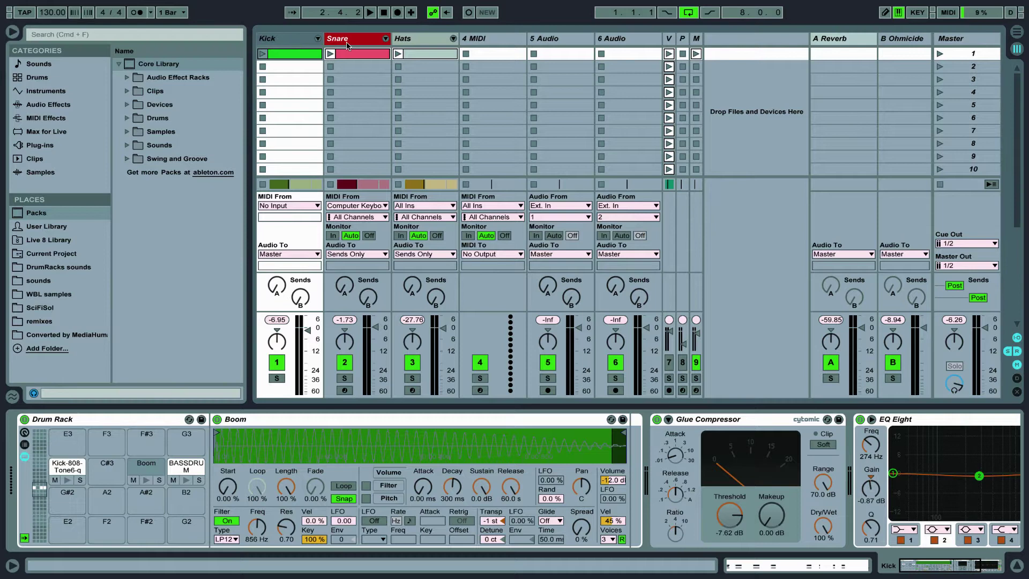
Step: Look over the Snare, Hats and Kick tracks' device chains
click(362, 41)
click(419, 37)
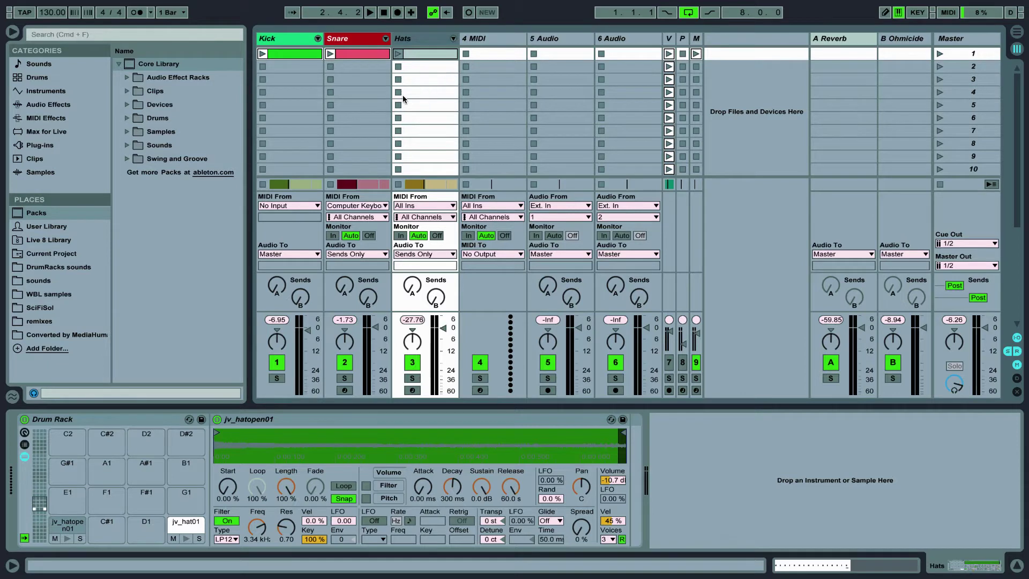
click(284, 41)
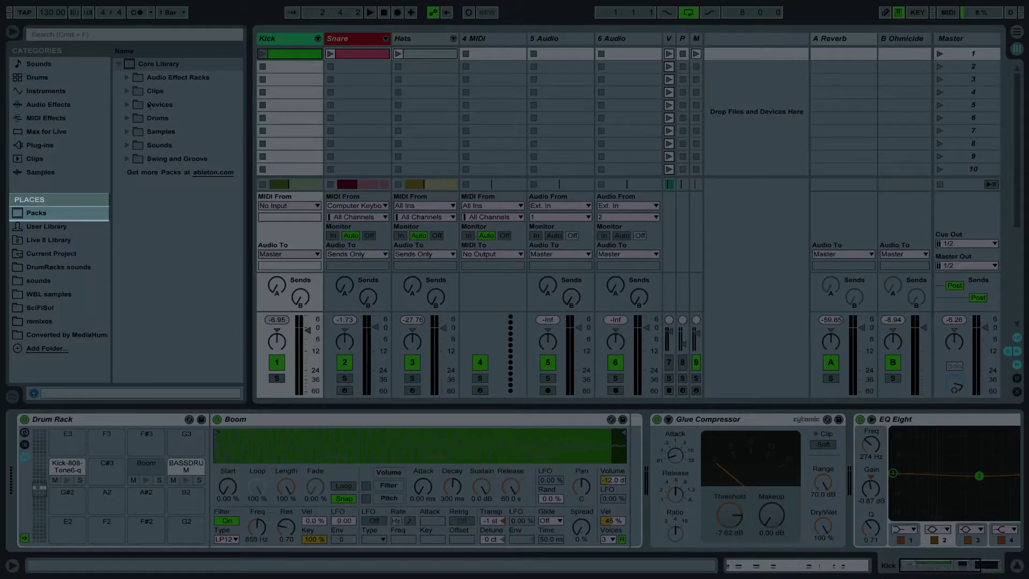
Step: Browse Drums > Drum Hits > Kick and open the DrumRacks sounds sample folder
click(127, 118)
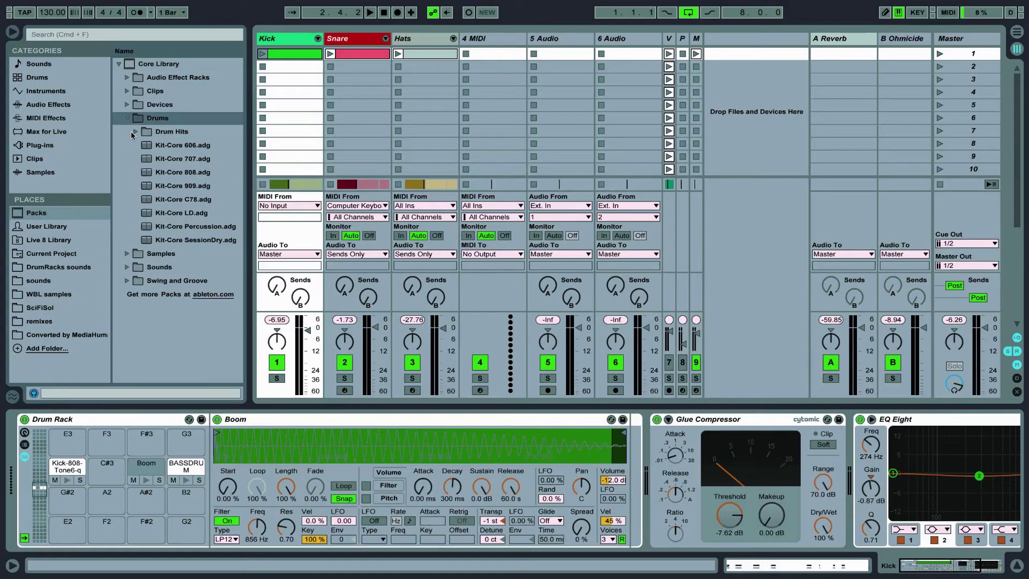
click(134, 132)
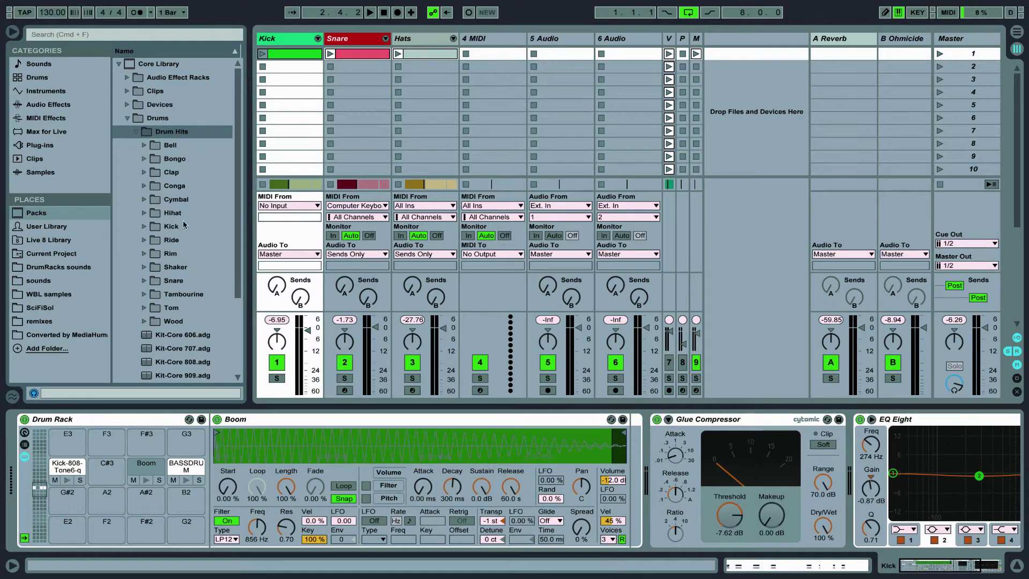
click(144, 227)
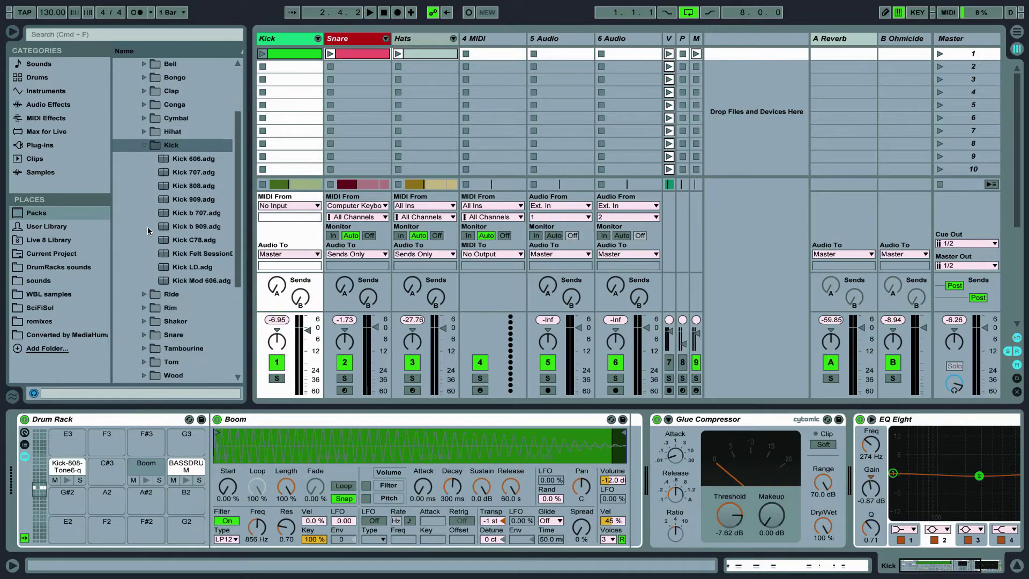
click(69, 267)
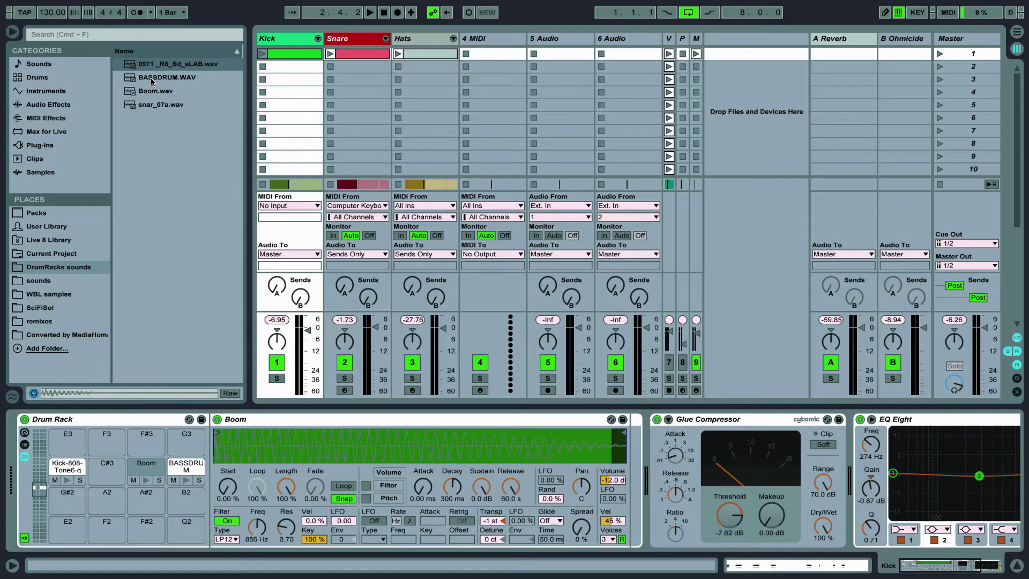
Step: Preview BASSDRUM.WAV, Boom.wav, snar_07a.wav and 0971_R8_Sd_eLAB.wav, adjusting the preview level
click(152, 77)
click(153, 91)
click(154, 106)
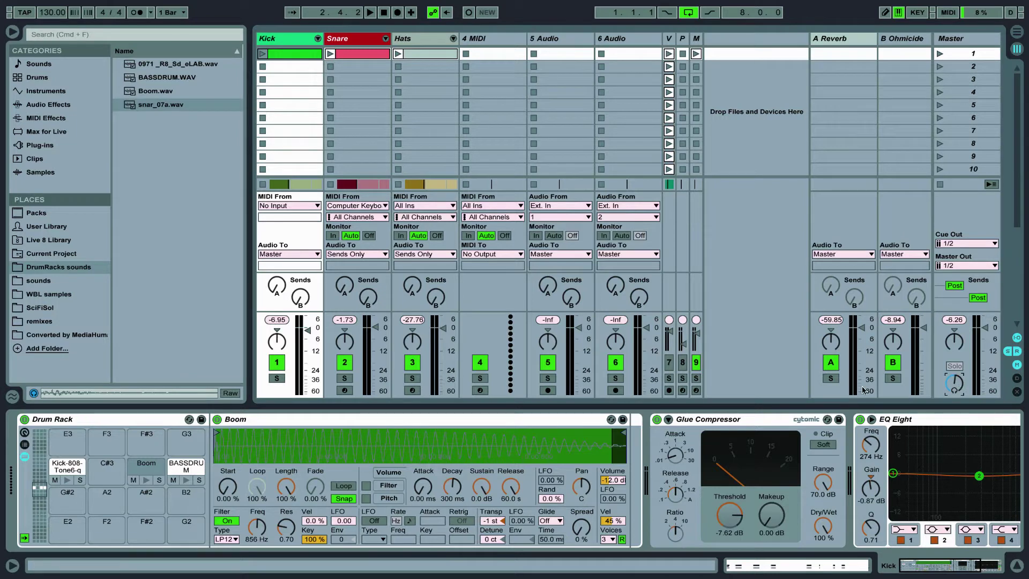
click(32, 394)
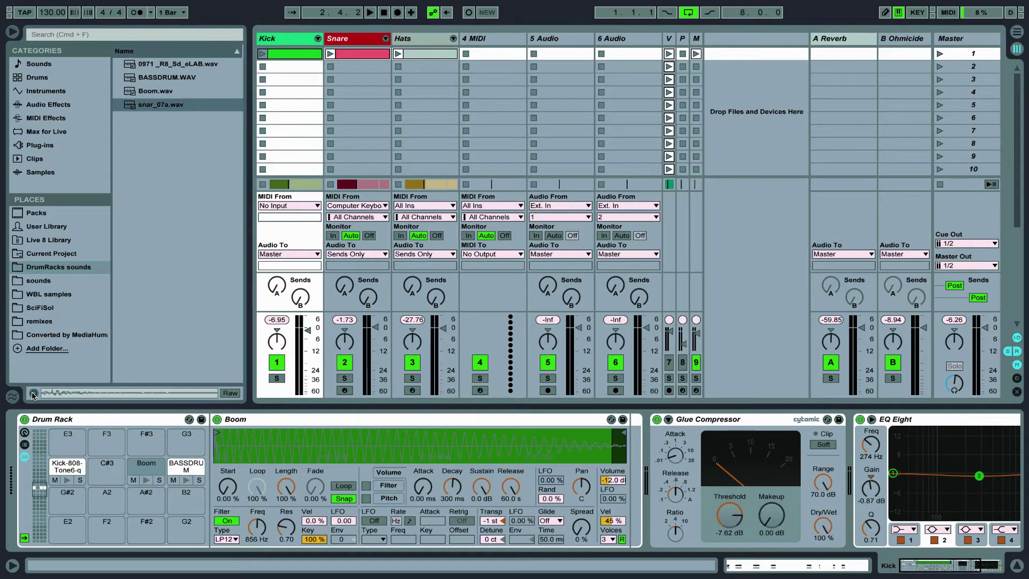
click(142, 93)
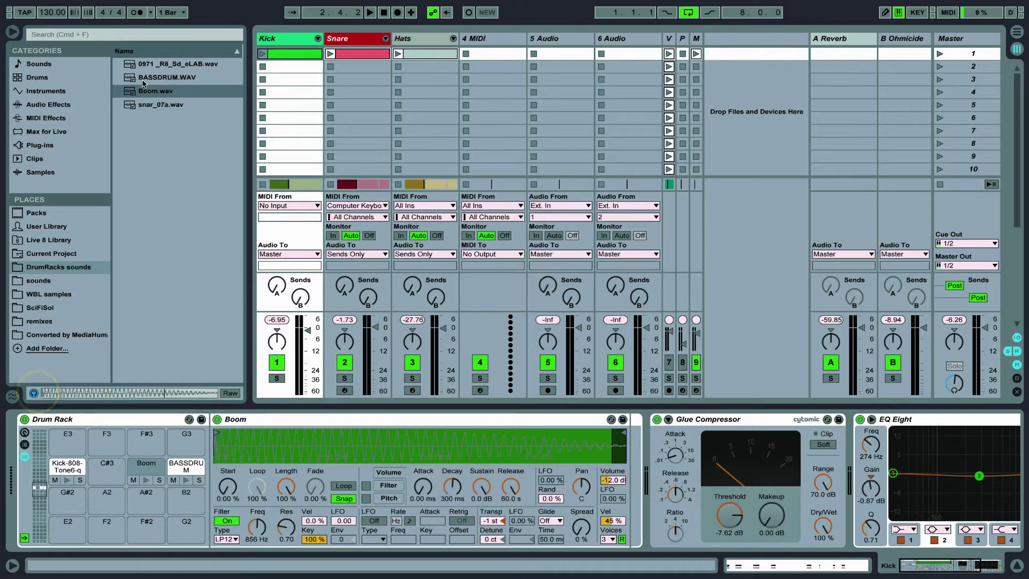
click(144, 79)
click(151, 66)
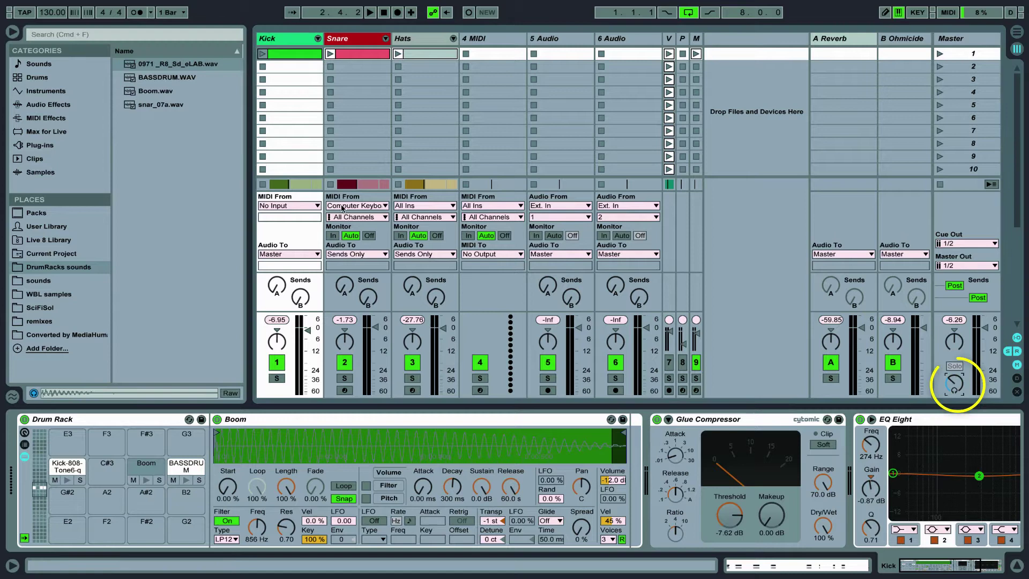
click(170, 106)
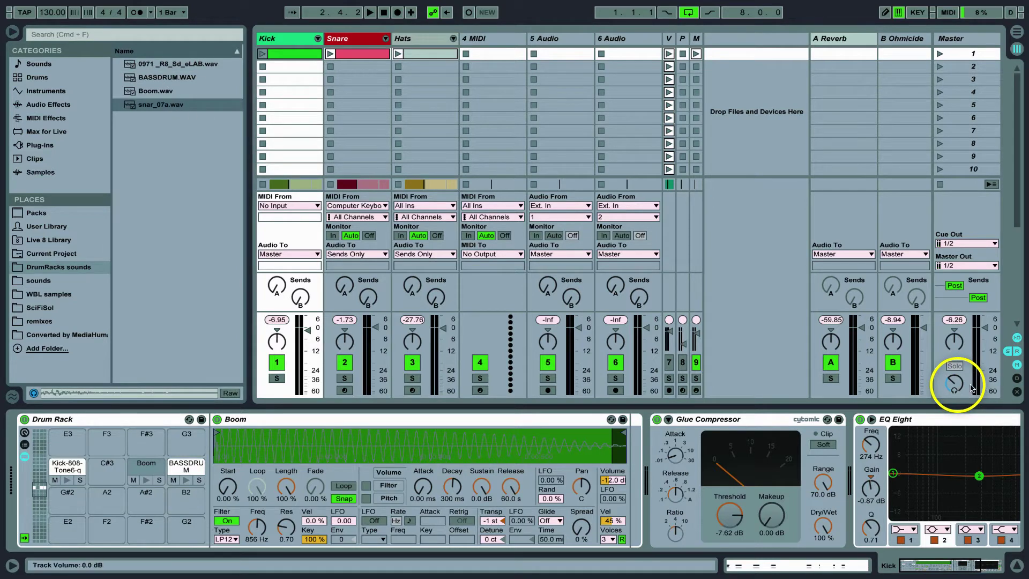
click(954, 384)
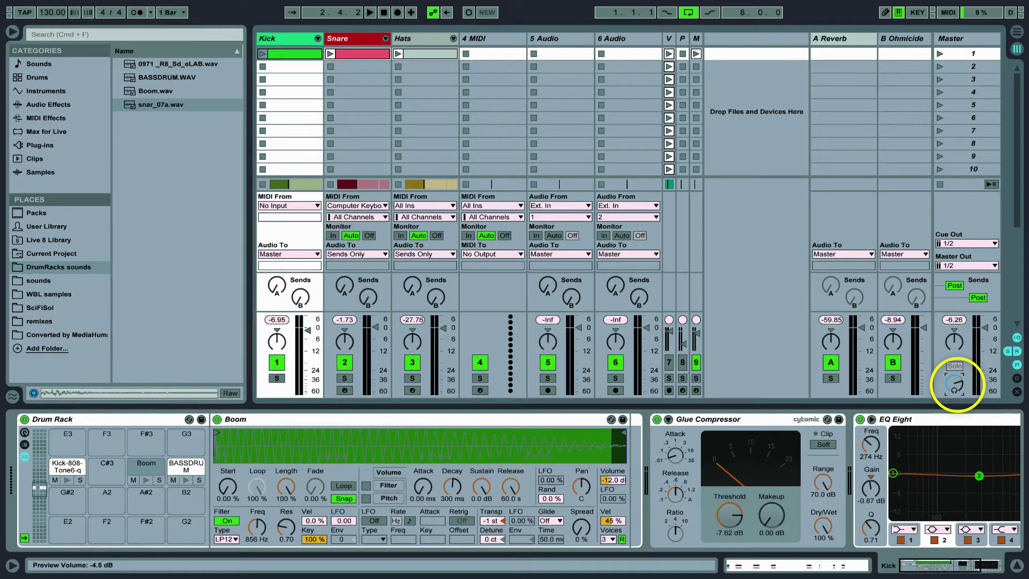
click(186, 64)
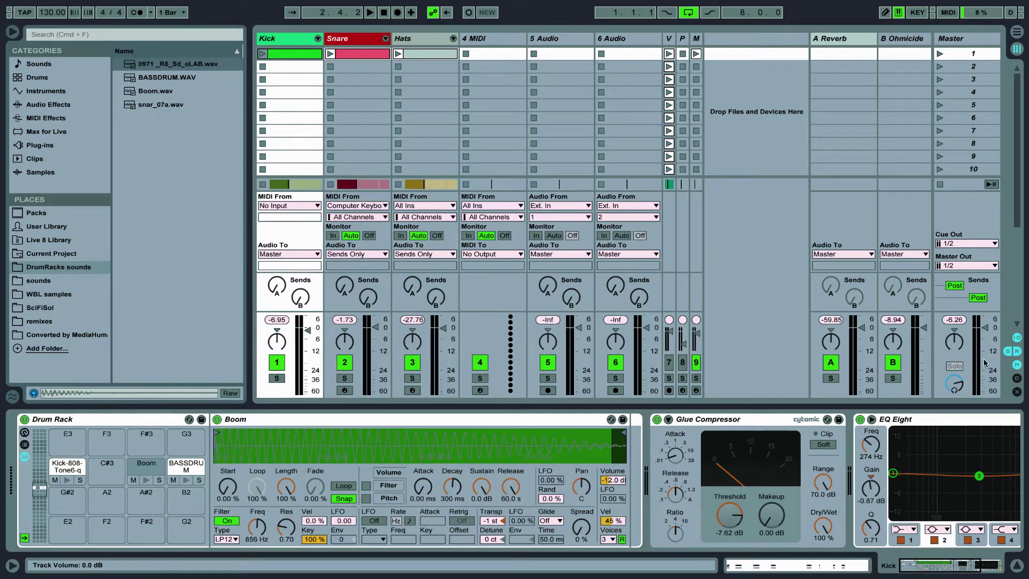
click(322, 109)
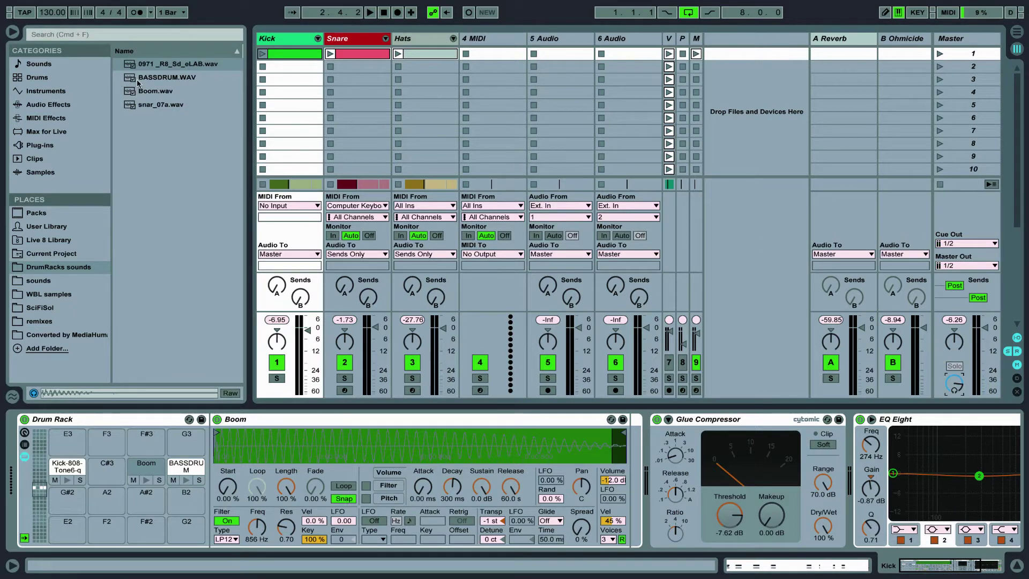
Step: Audition the Kick-808-Tone6-q and Boom pads, then open the Create menu
click(167, 68)
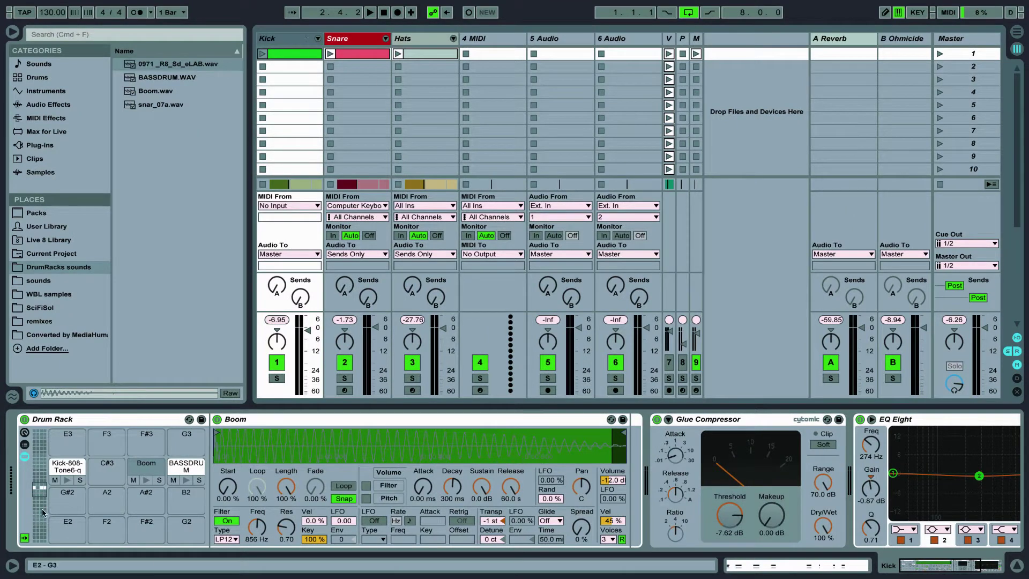
click(65, 480)
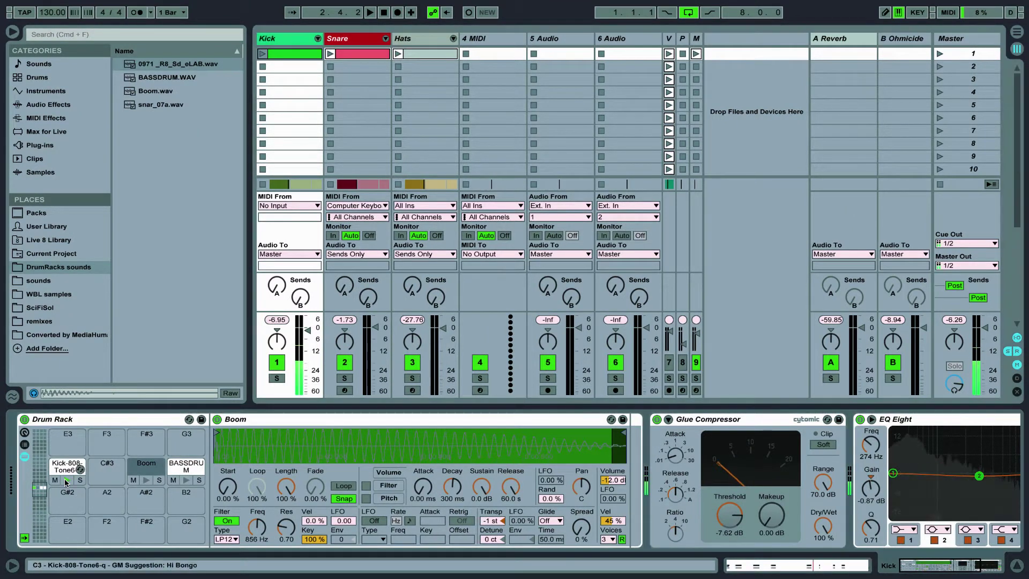
click(146, 480)
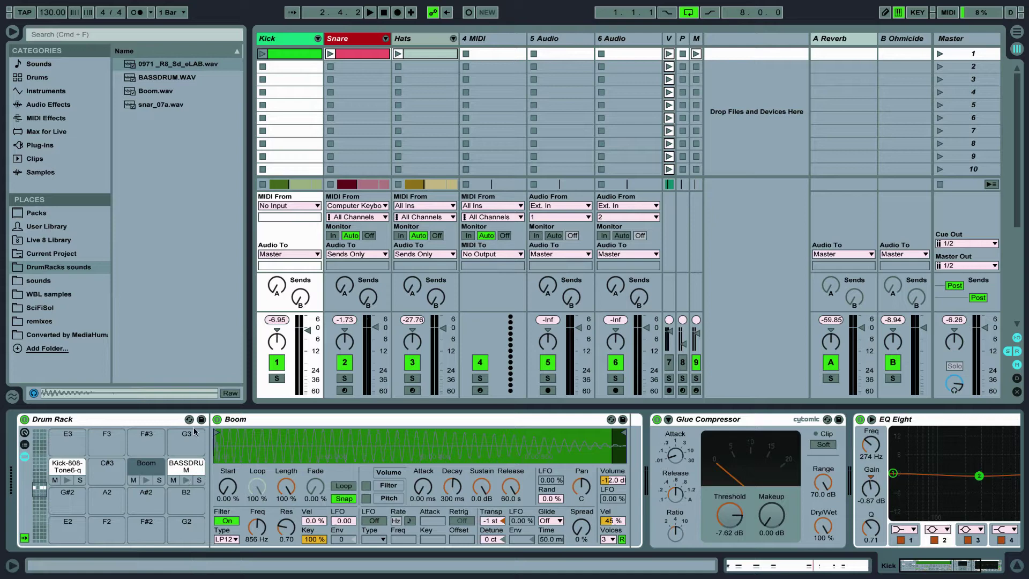
click(109, 6)
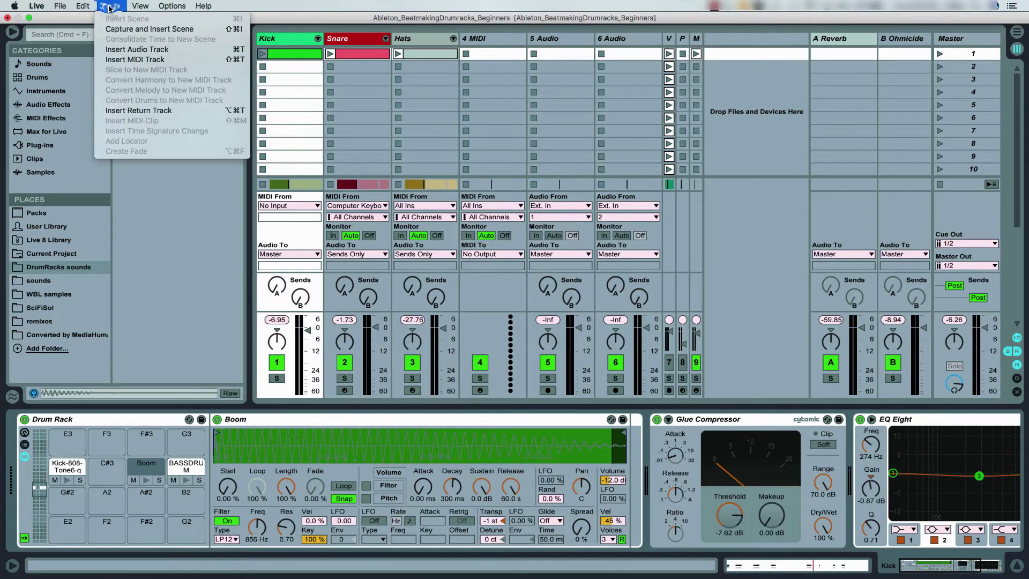
Step: Insert a new MIDI track after Kick and put an empty Drum Rack on it
click(134, 60)
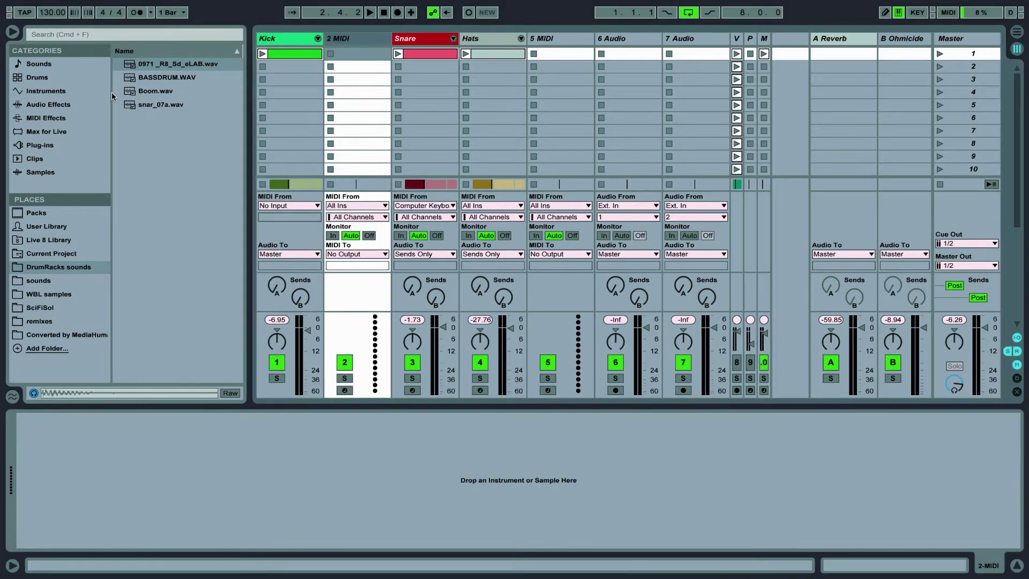
click(43, 91)
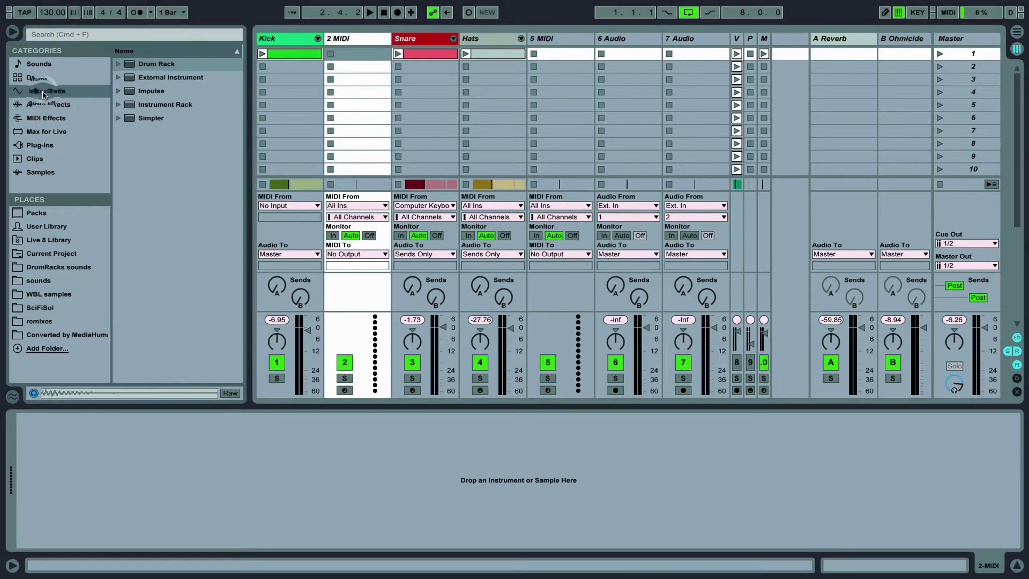
drag(129, 66, 352, 68)
Step: Load Kick-808-Tone6-q onto C3, plus Boom.wav and BASSDRUM.WAV onto further pads
key(q)
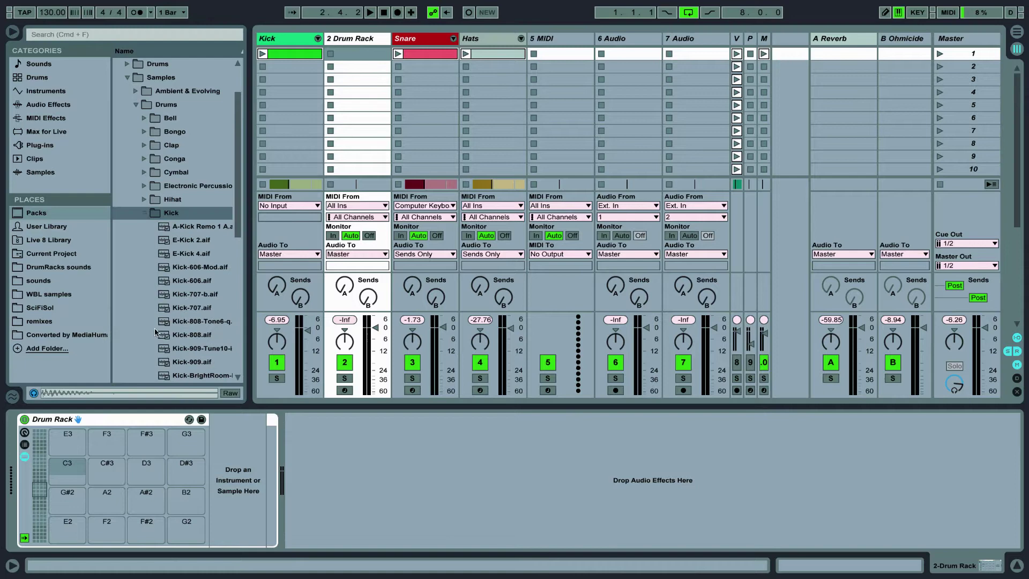
click(162, 322)
drag(121, 383, 66, 470)
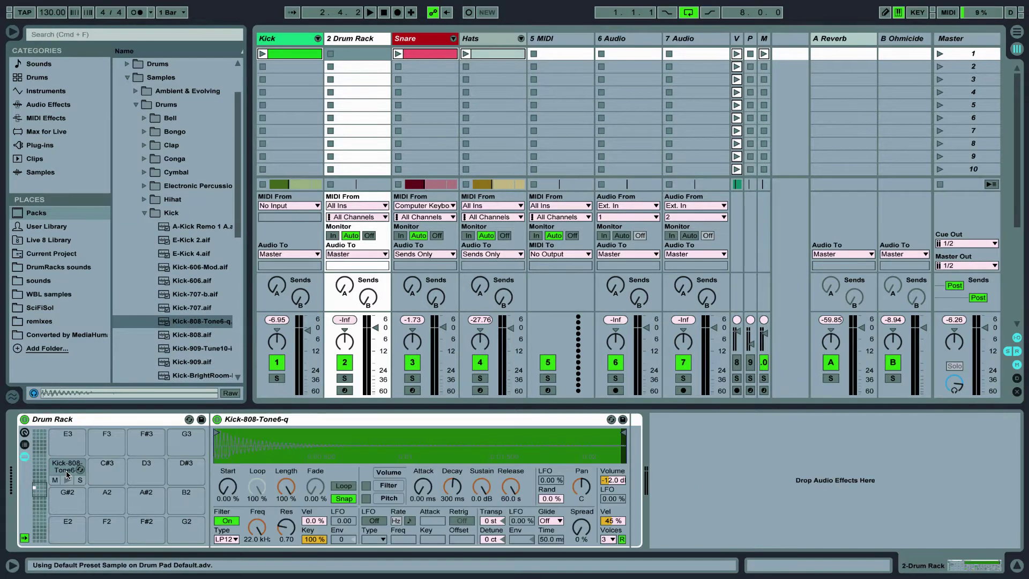
click(52, 268)
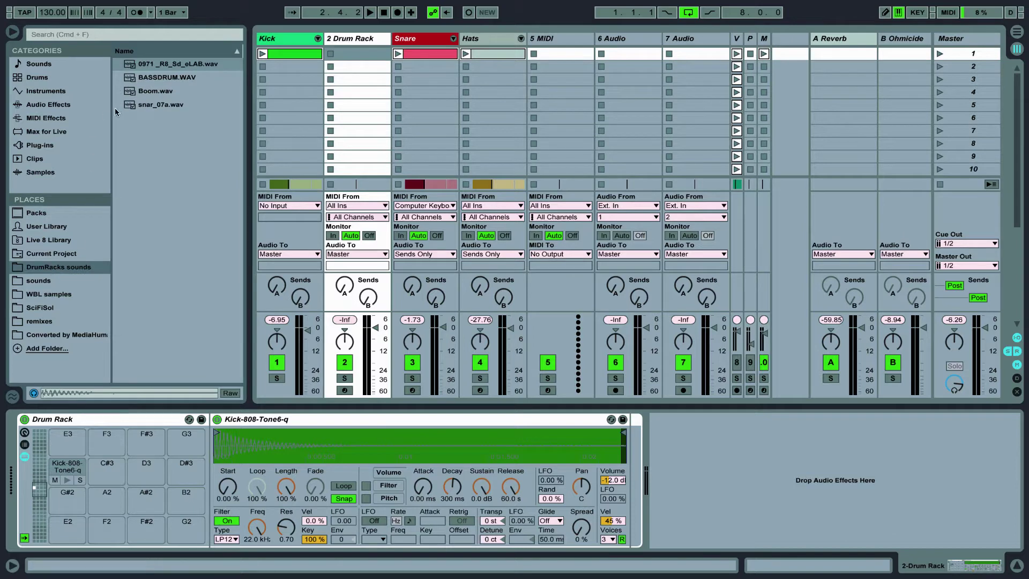
drag(141, 92, 138, 467)
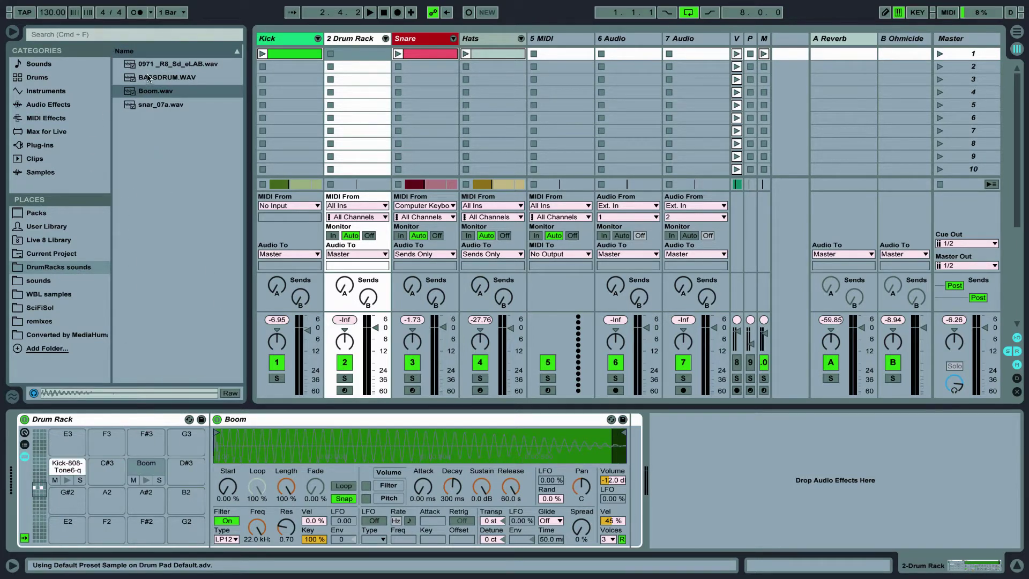
drag(149, 79, 181, 469)
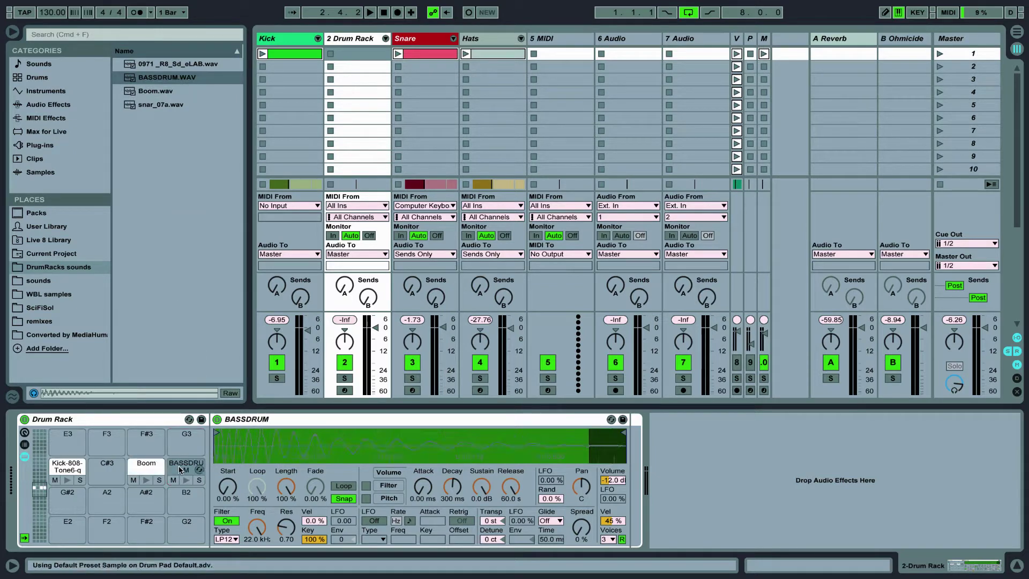
Step: Set the Drum Rack track's MIDI input to the computer keyboard and arm it
click(63, 470)
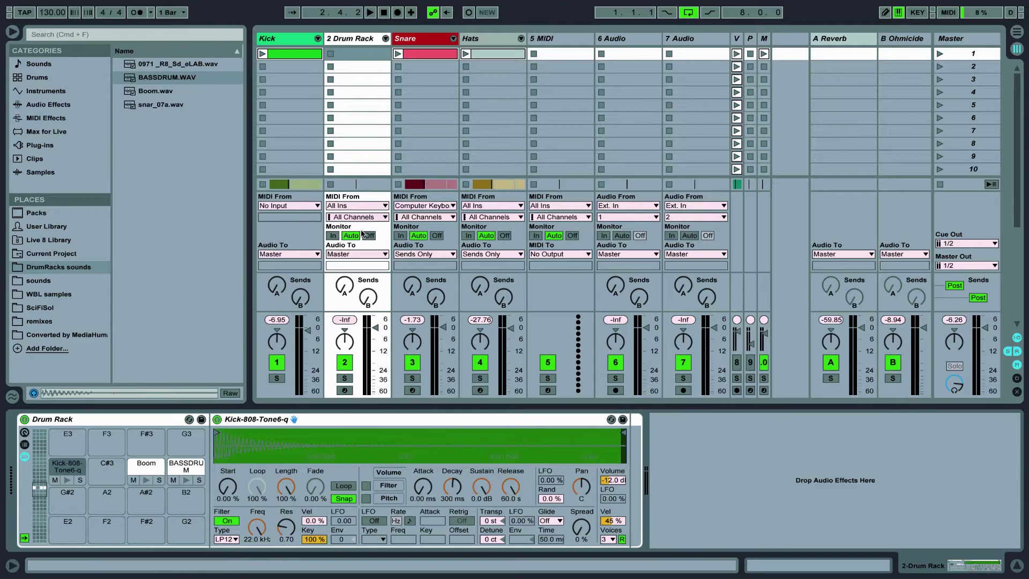
click(374, 207)
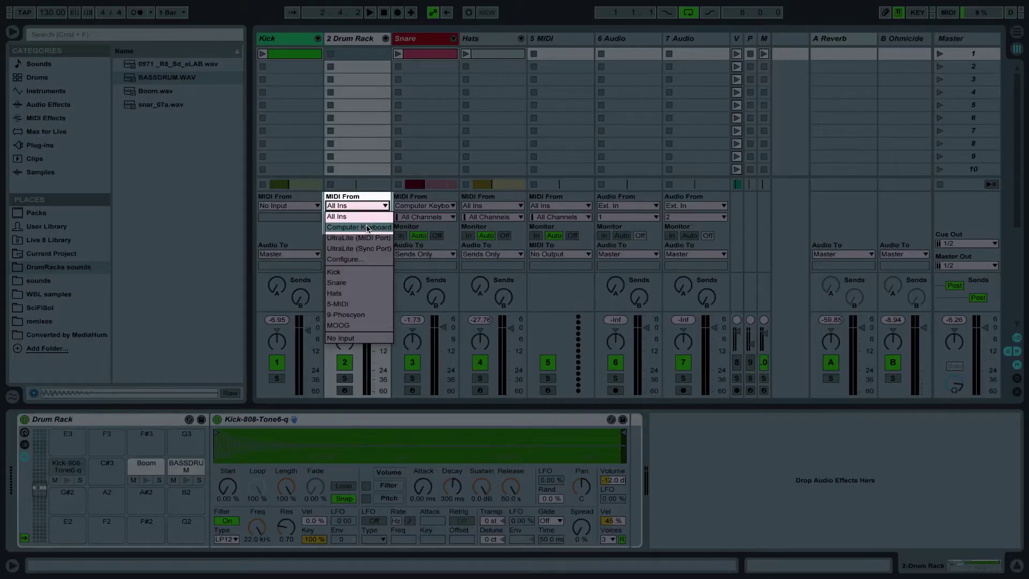
click(368, 227)
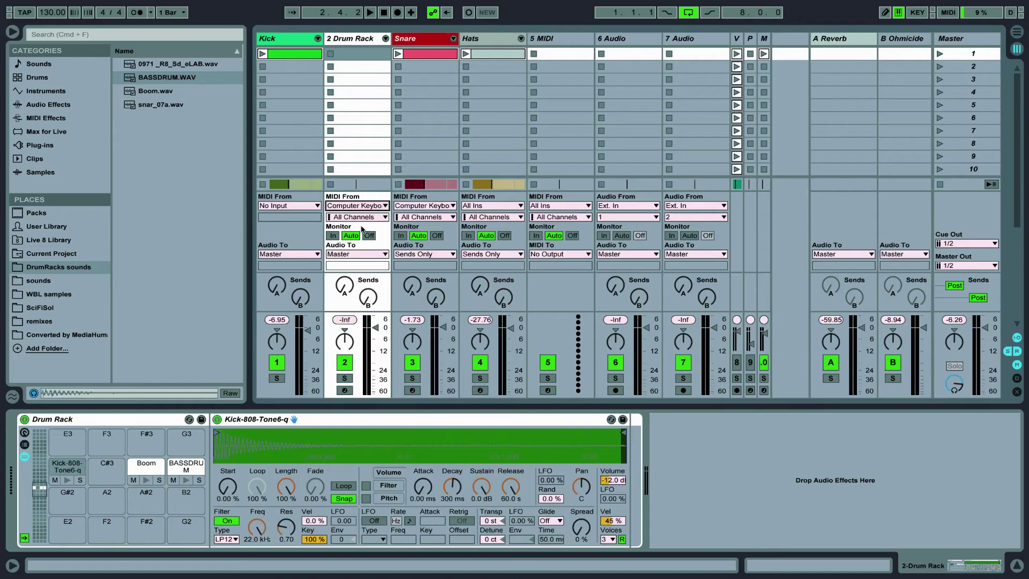
click(344, 391)
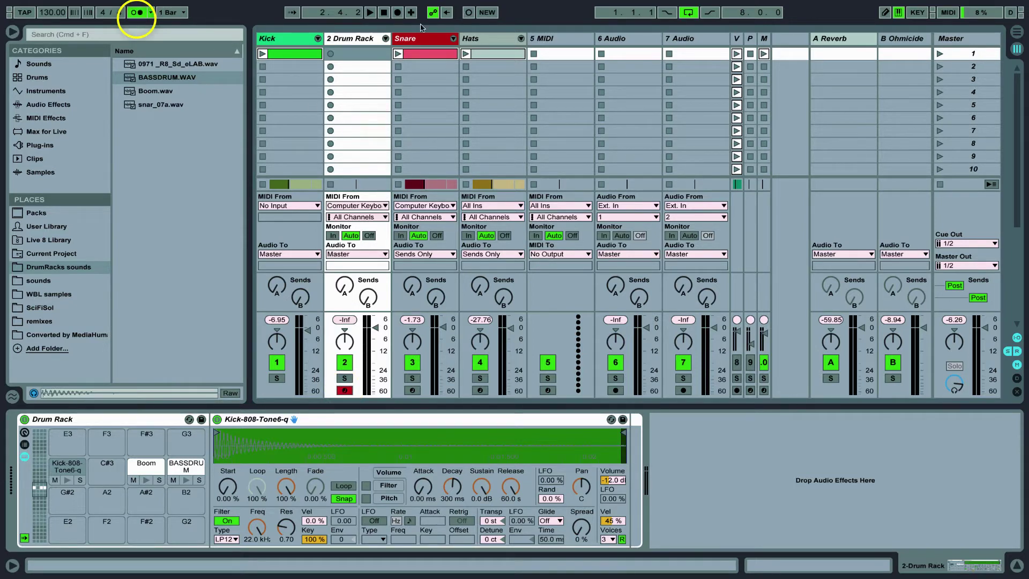
Step: With overdub on and the track soloed, record a kick pattern clip
click(137, 12)
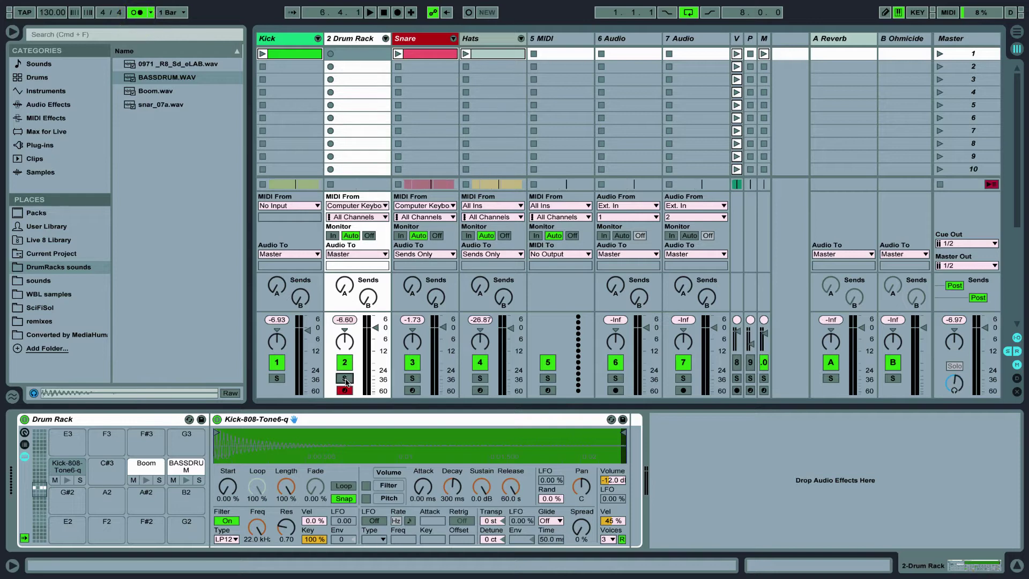
click(344, 379)
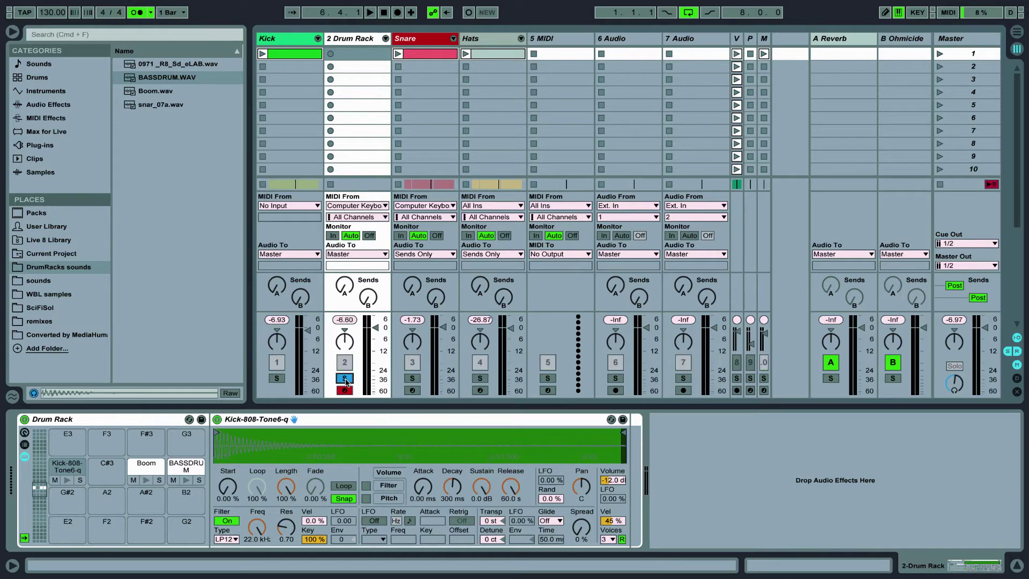
click(469, 13)
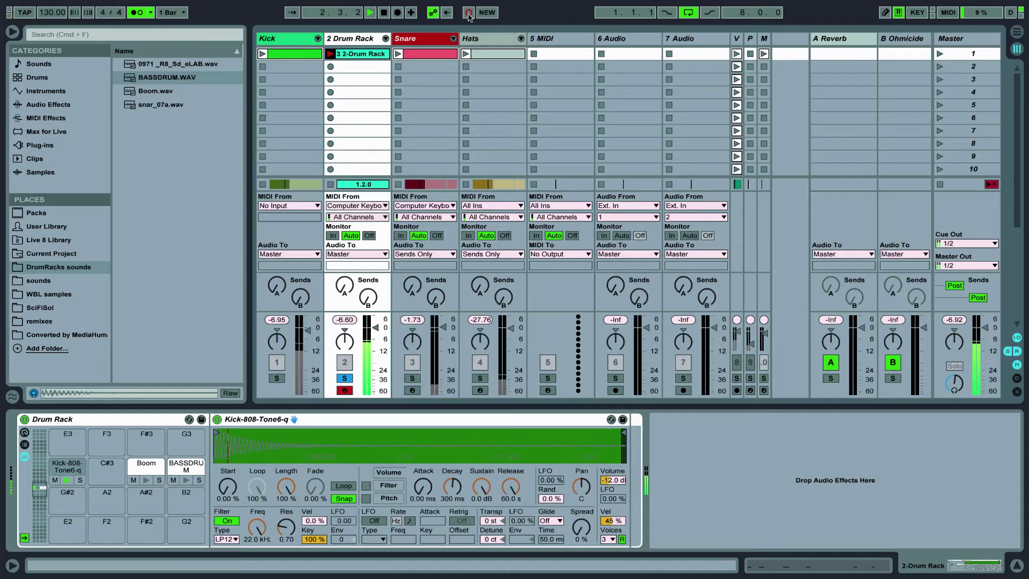
click(469, 13)
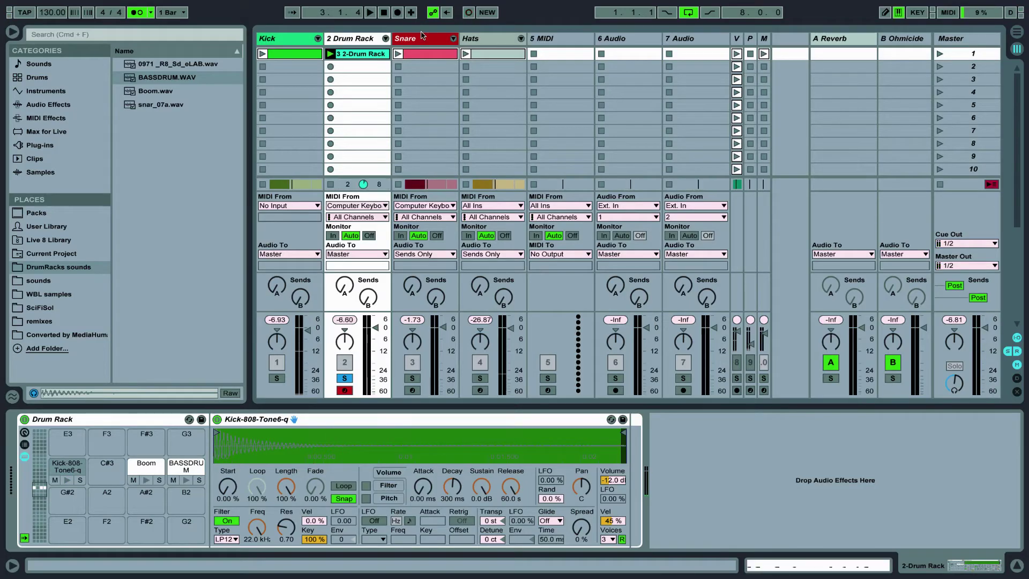
Step: Quantize the clip's eight kick notes to 1/16 and play it back
click(370, 54)
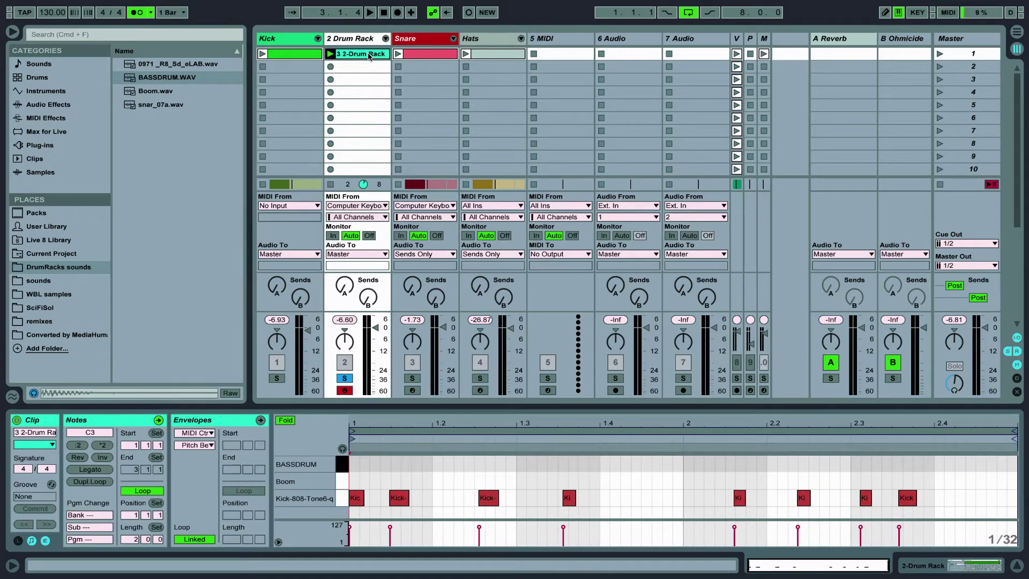
drag(952, 483, 352, 503)
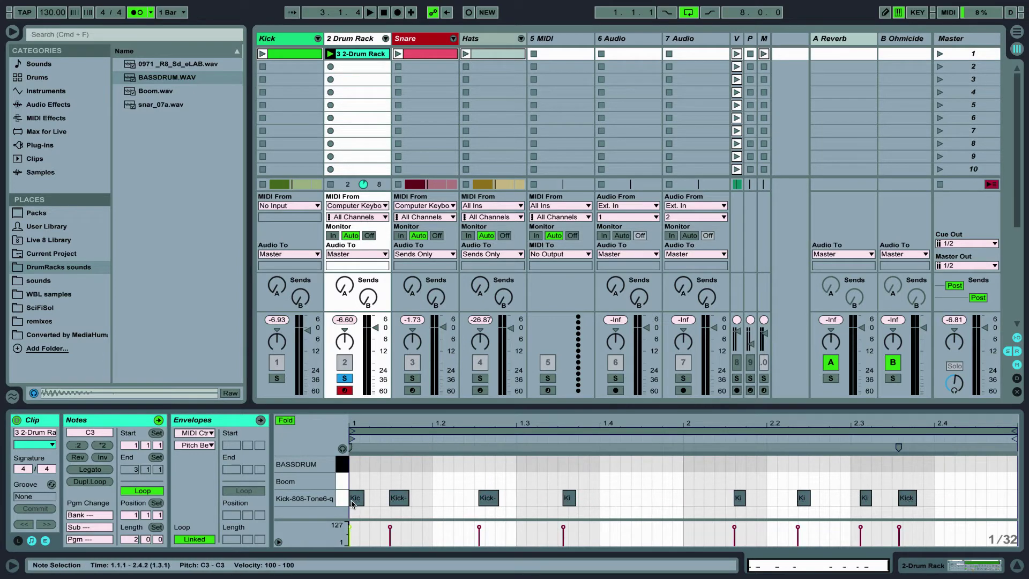
right_click(568, 498)
click(593, 405)
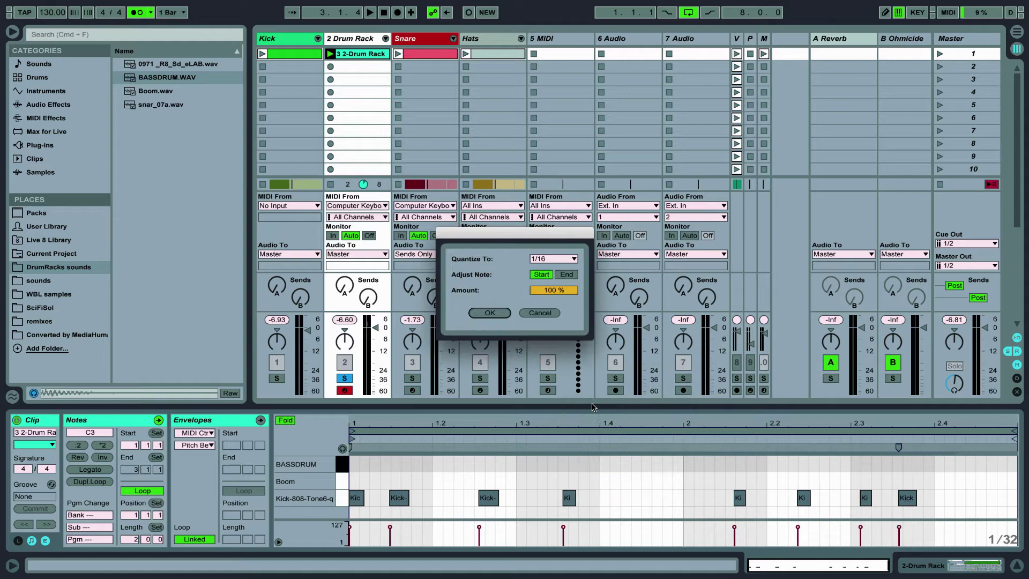
click(489, 313)
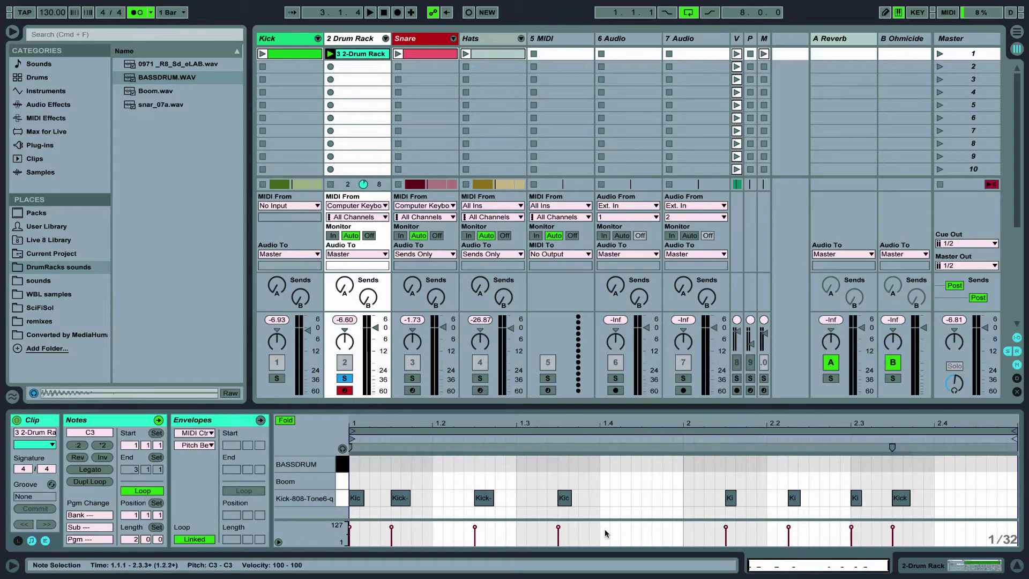
click(620, 509)
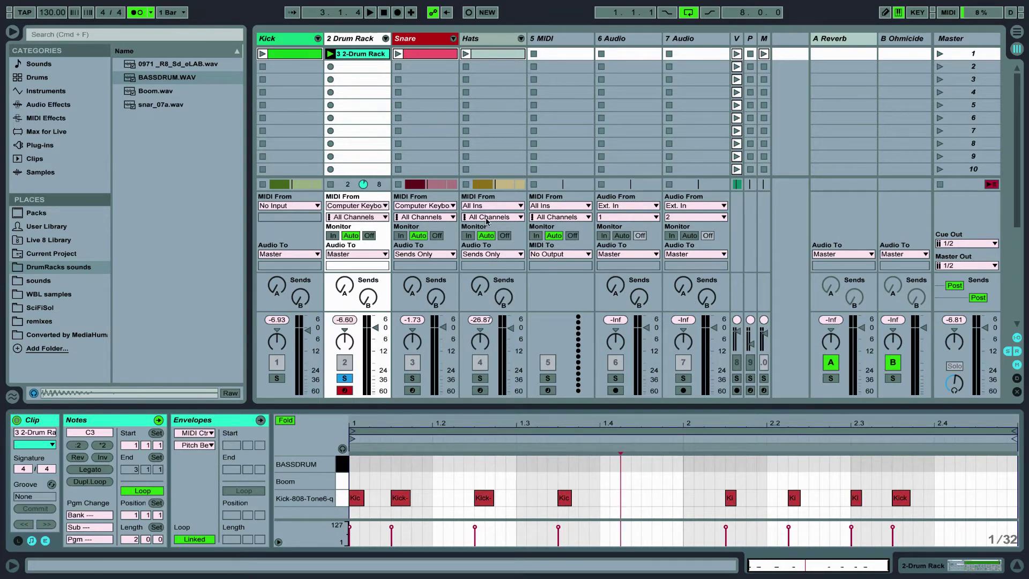
click(331, 54)
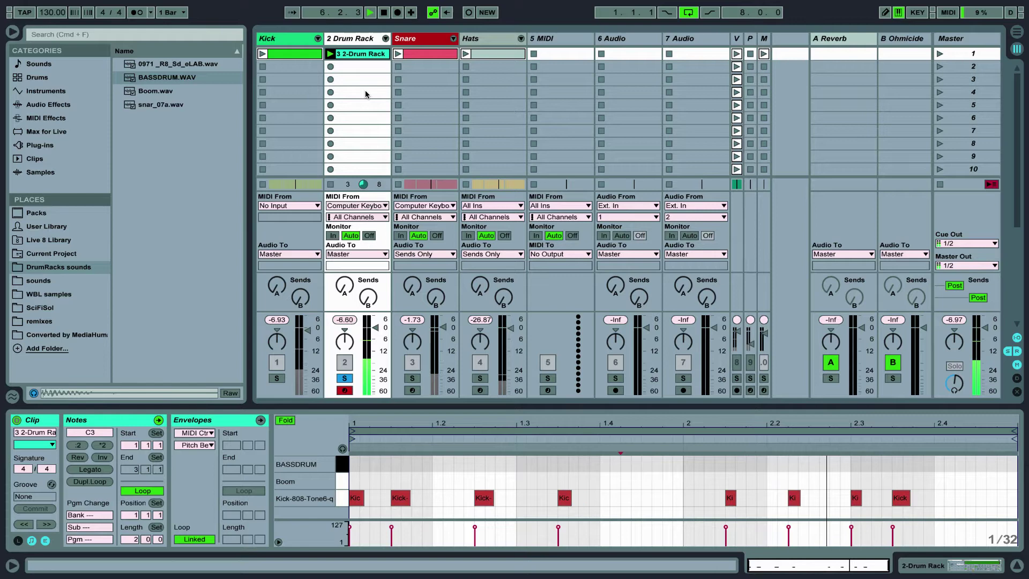
key(space)
key(space)
Step: Select the kick notes for layering and add a Boom hit at the start with velocity 67
click(923, 493)
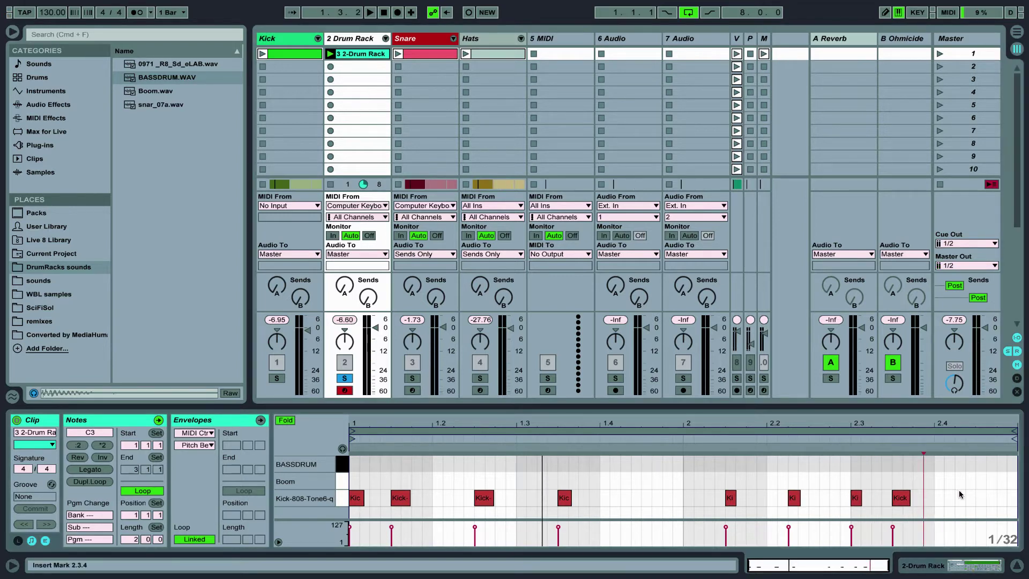
drag(959, 495, 353, 467)
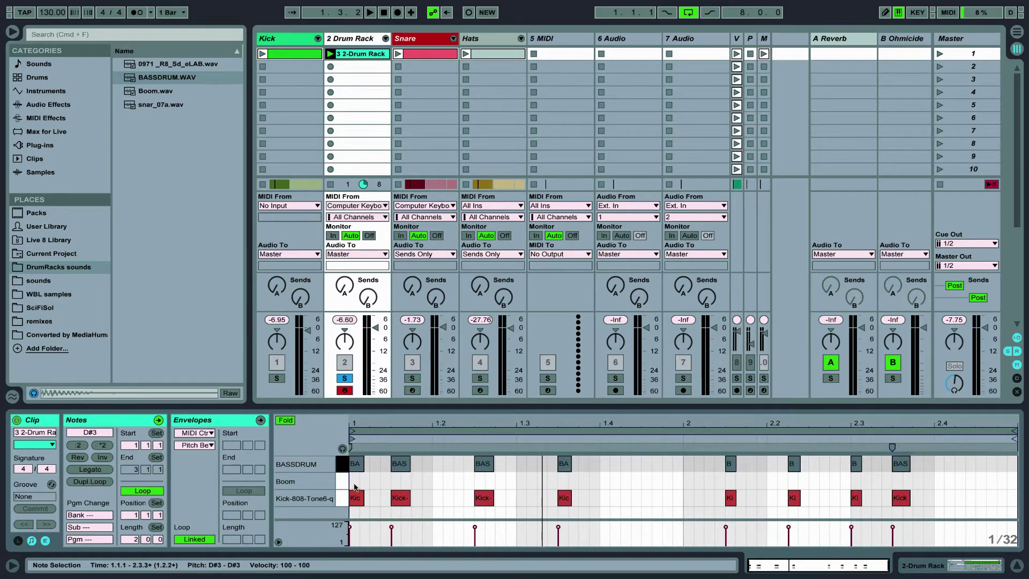
double_click(354, 482)
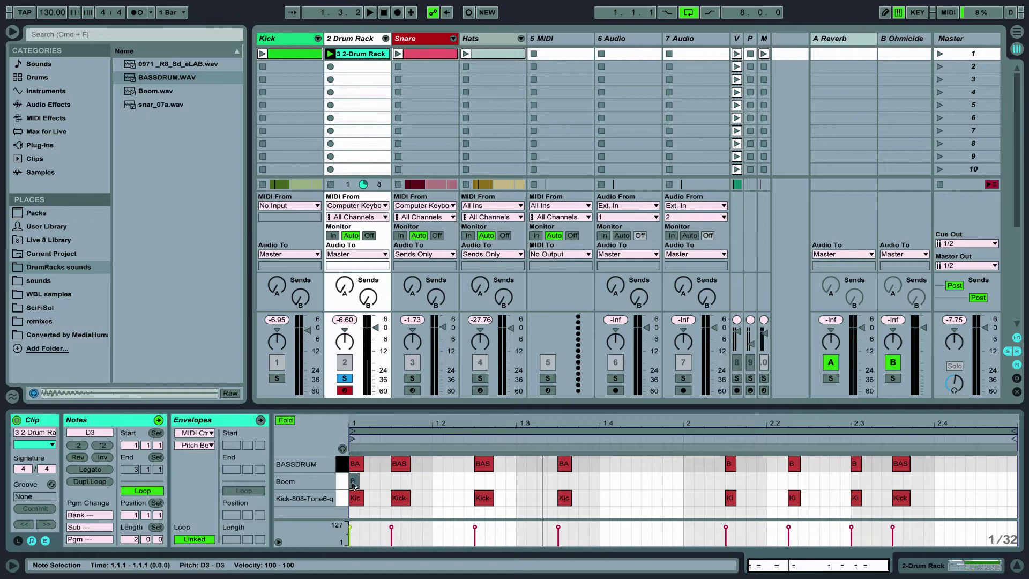
mouse_move(352, 529)
drag(349, 527, 350, 528)
key(space)
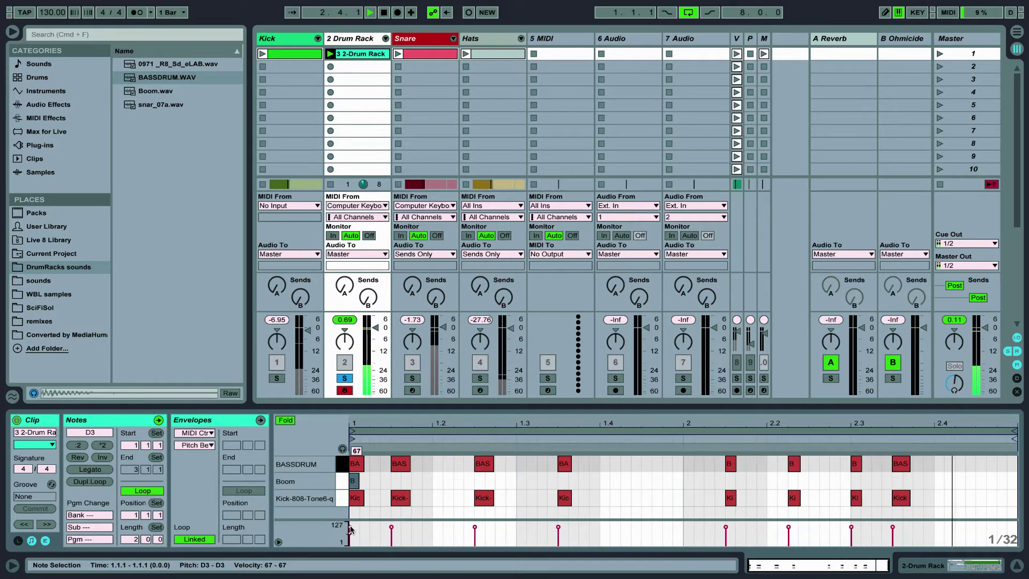
key(space)
Step: Rename the 2 Drum Rack track to 'Kick 2 Example'
click(349, 40)
right_click(347, 39)
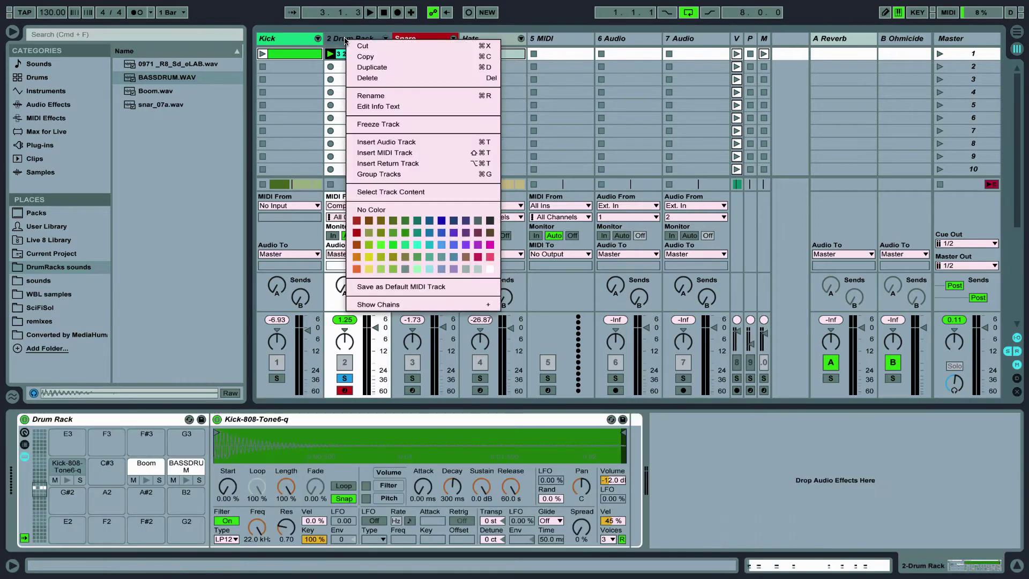
click(367, 96)
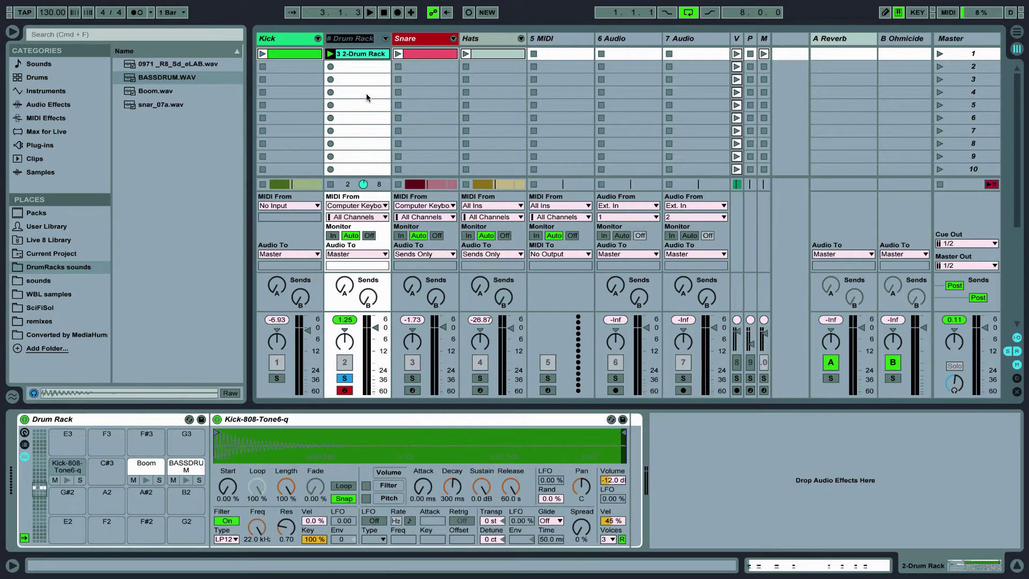
text(Kick 2 Example)
key(Return)
Step: Rename the recorded clip to 'Kick 2 Example' as well
right_click(368, 57)
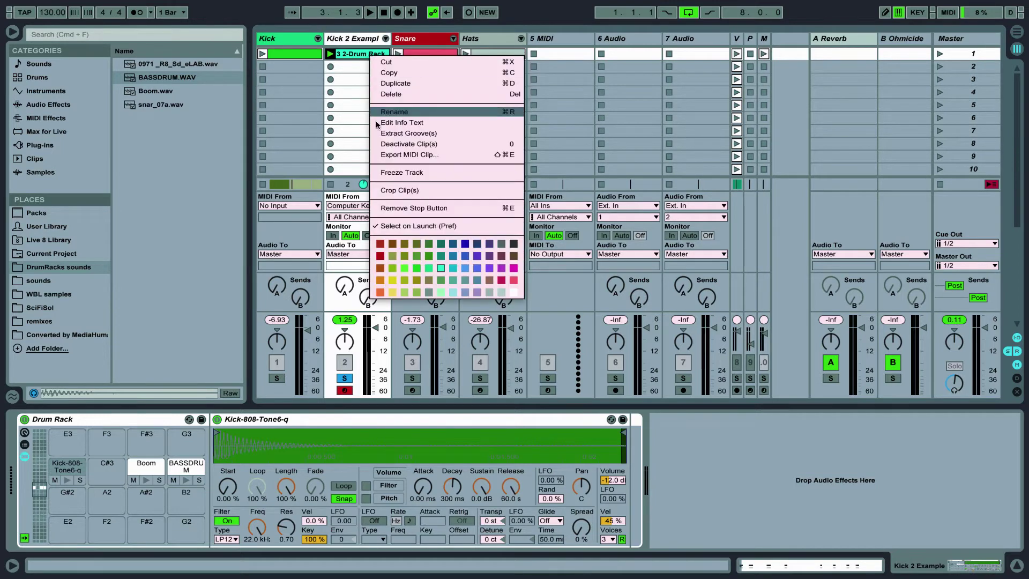
click(387, 114)
text(Kick 2 Example)
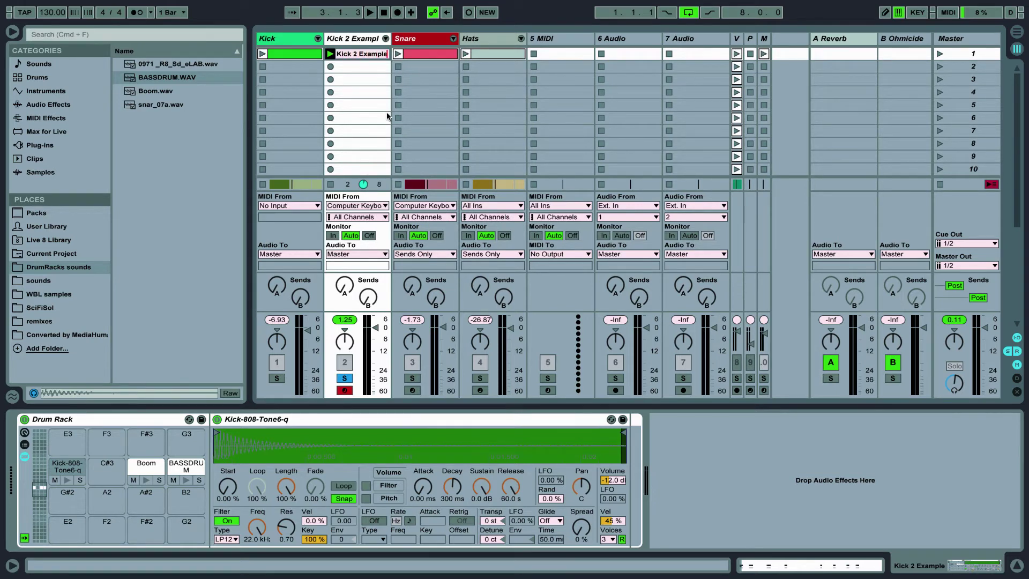
key(Return)
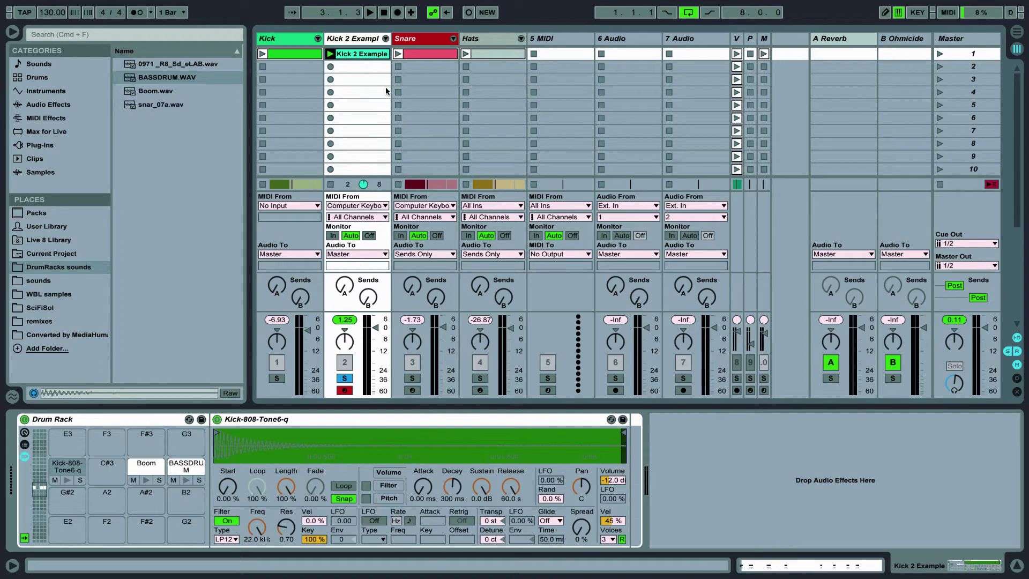
Step: Lower the Kick-808-Tone6-q sample's filter cutoff to about 2.08 kHz and audition it
click(346, 41)
click(63, 466)
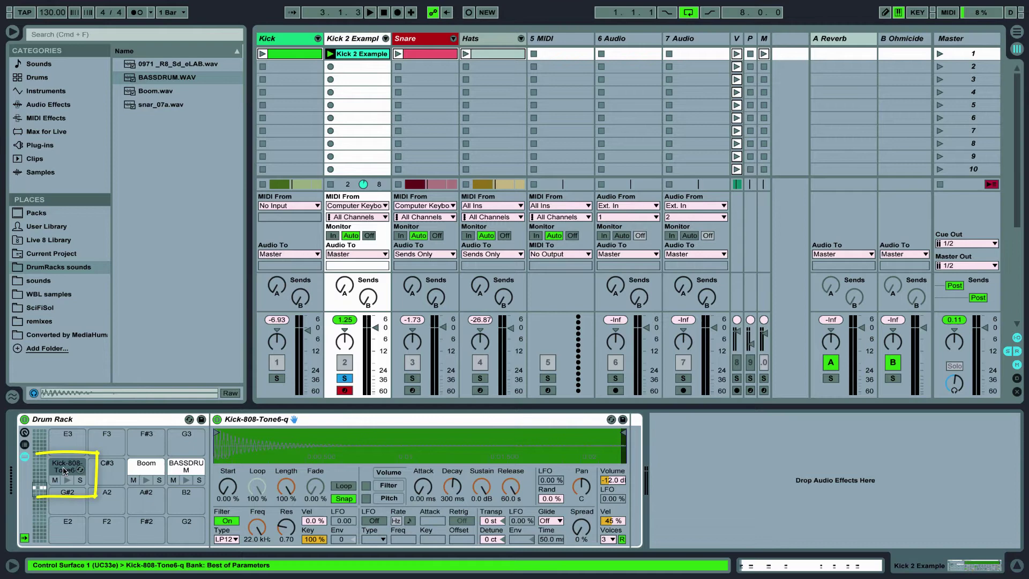
click(66, 480)
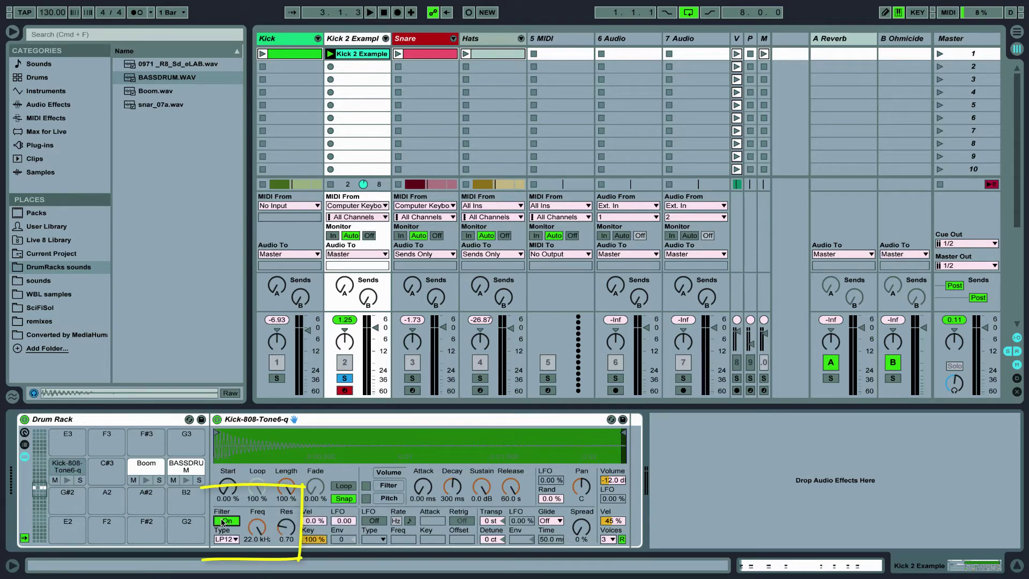
click(262, 528)
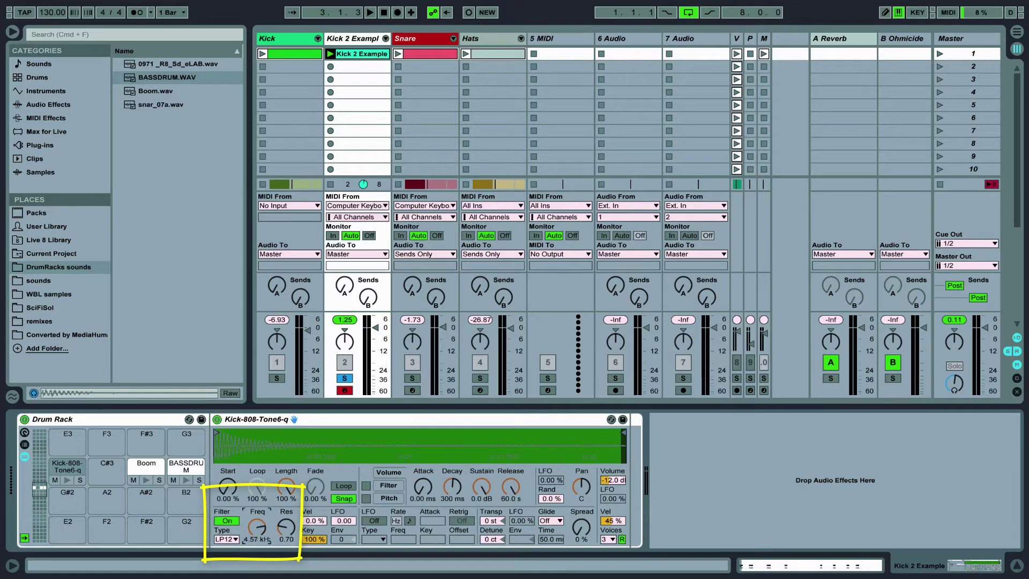
drag(262, 528, 262, 542)
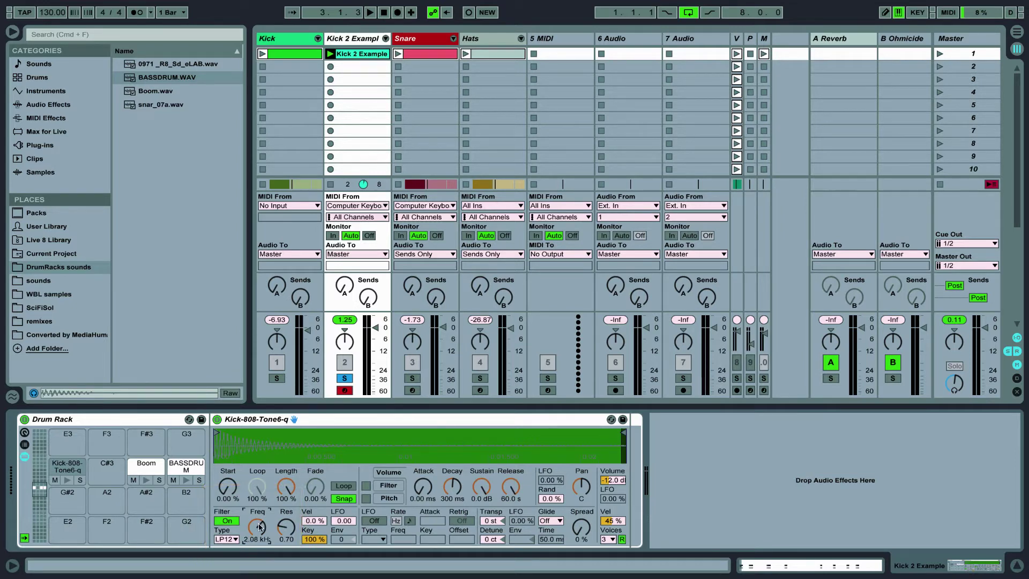
click(67, 481)
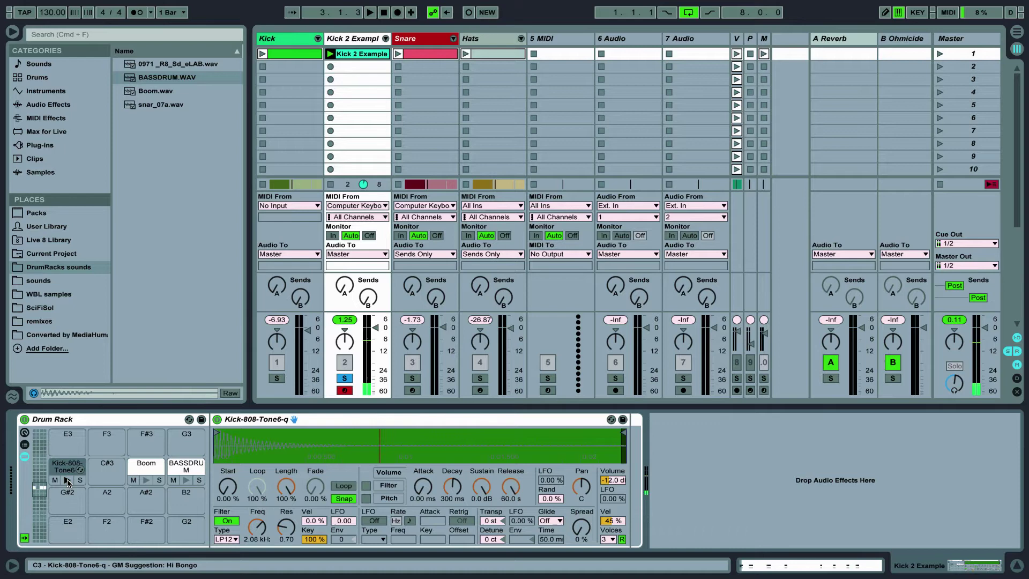
Step: Play the clip with the Kick-808 pad soloed, then show BASSDRUM's sample settings
click(79, 480)
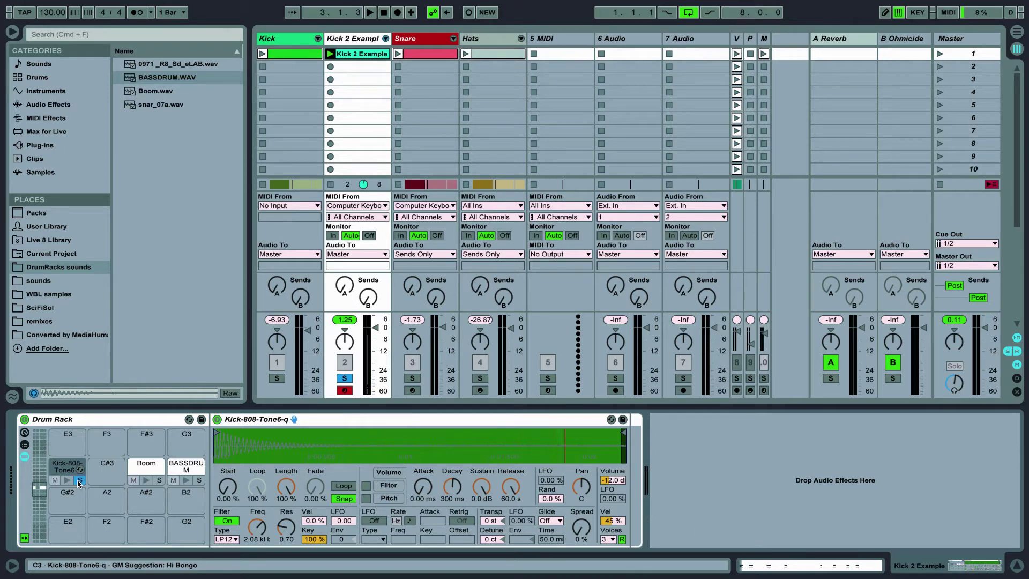
key(space)
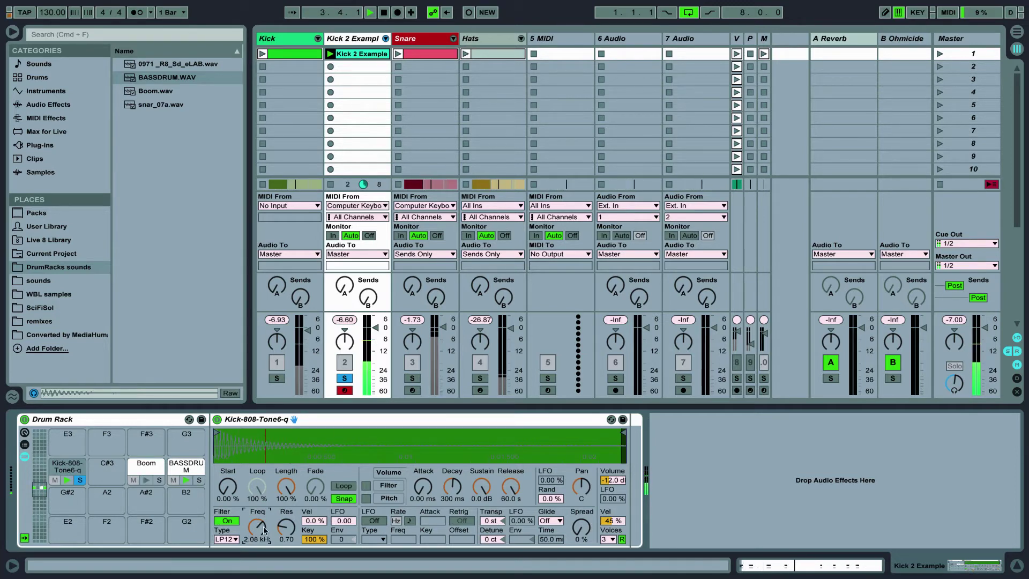
click(183, 466)
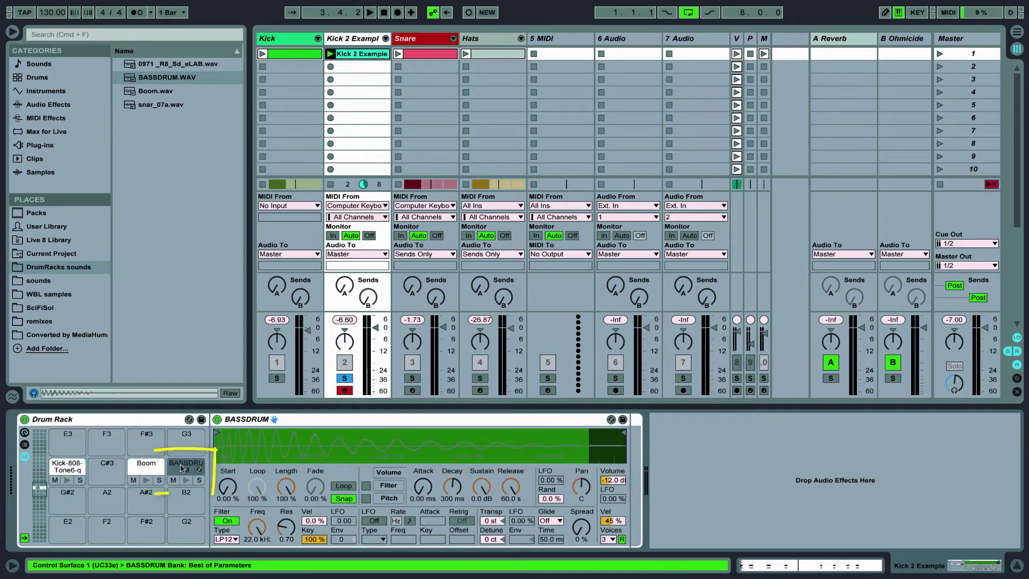
Step: Solo BASSDRUM, drop its filter cutoff from 22.0 kHz to 1.52 kHz, then unsolo it
click(199, 479)
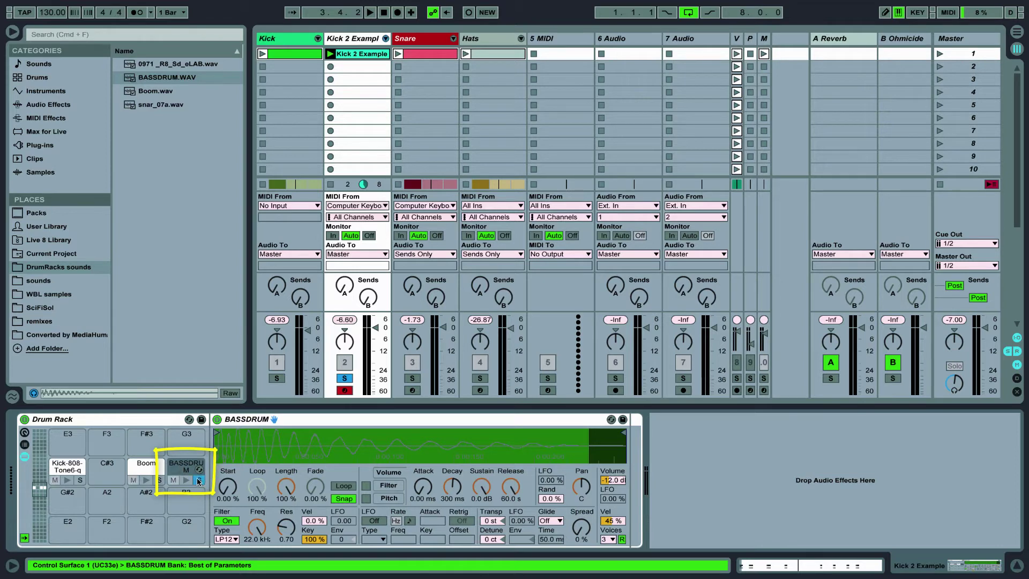
mouse_move(246, 519)
mouse_down()
mouse_move(246, 570)
mouse_move(250, 522)
mouse_up()
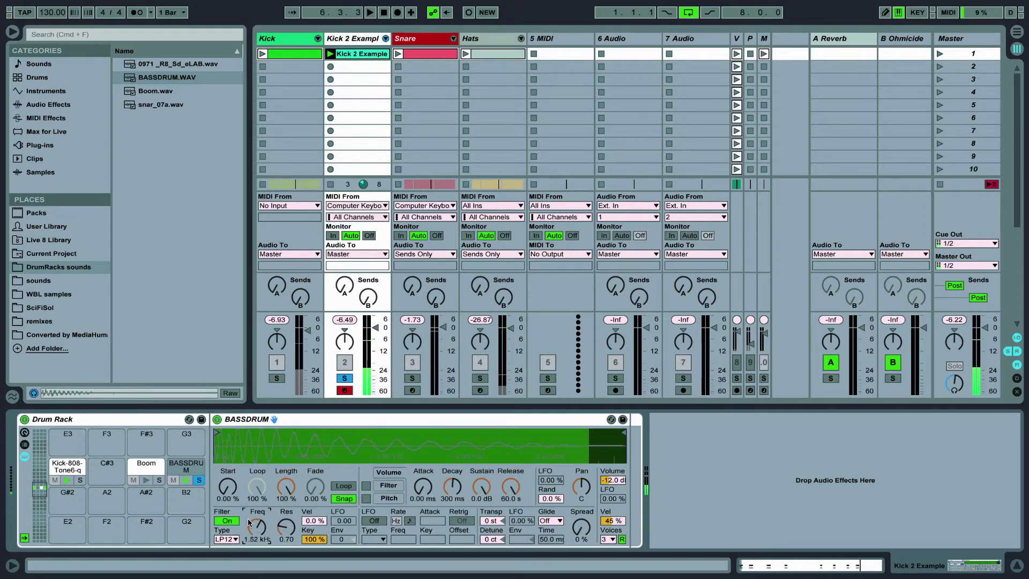
click(199, 480)
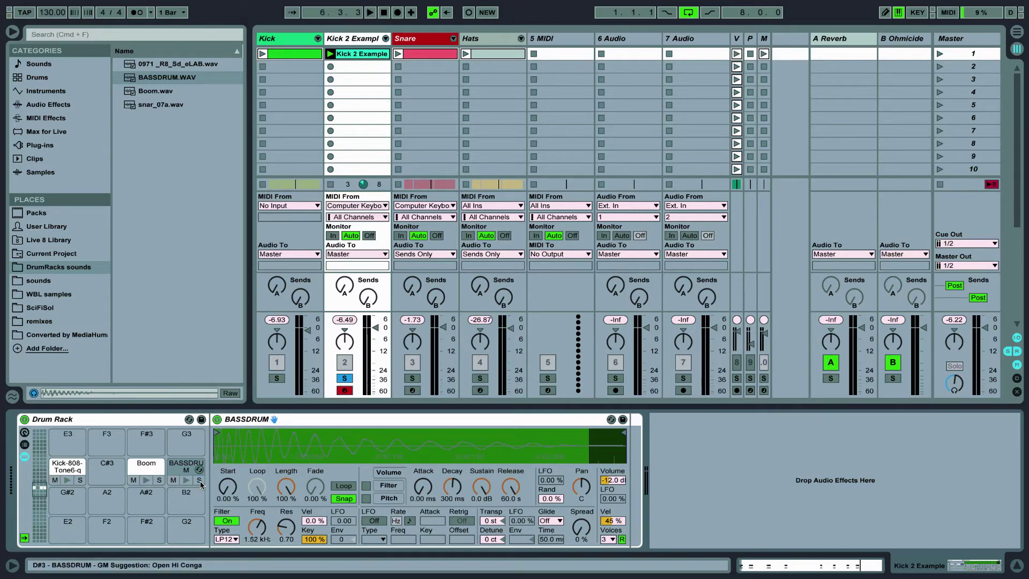
Step: Solo and play the Boom pad, lower its filter cutoff to 856 Hz, then unsolo it
click(159, 480)
key(space)
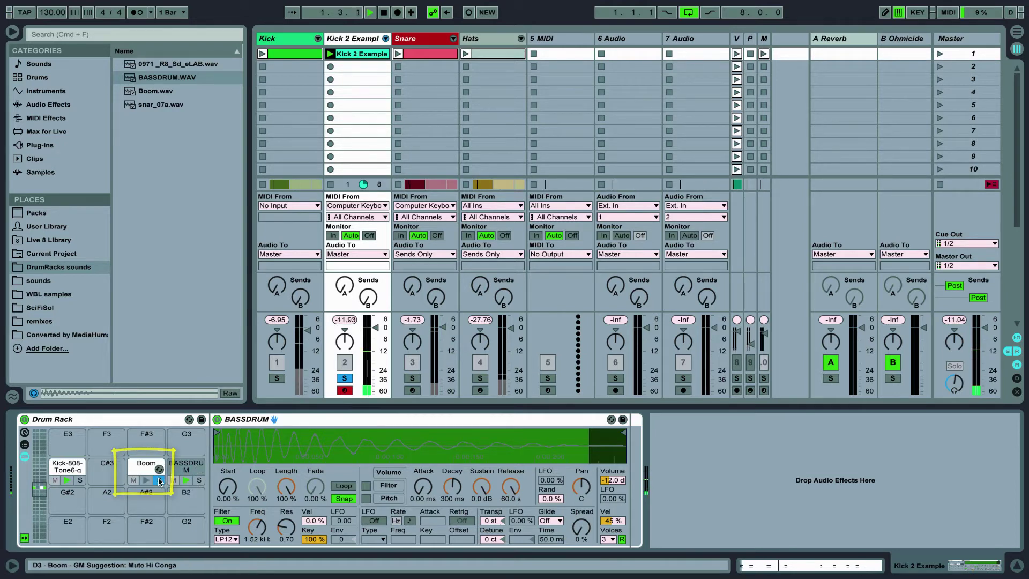
click(140, 468)
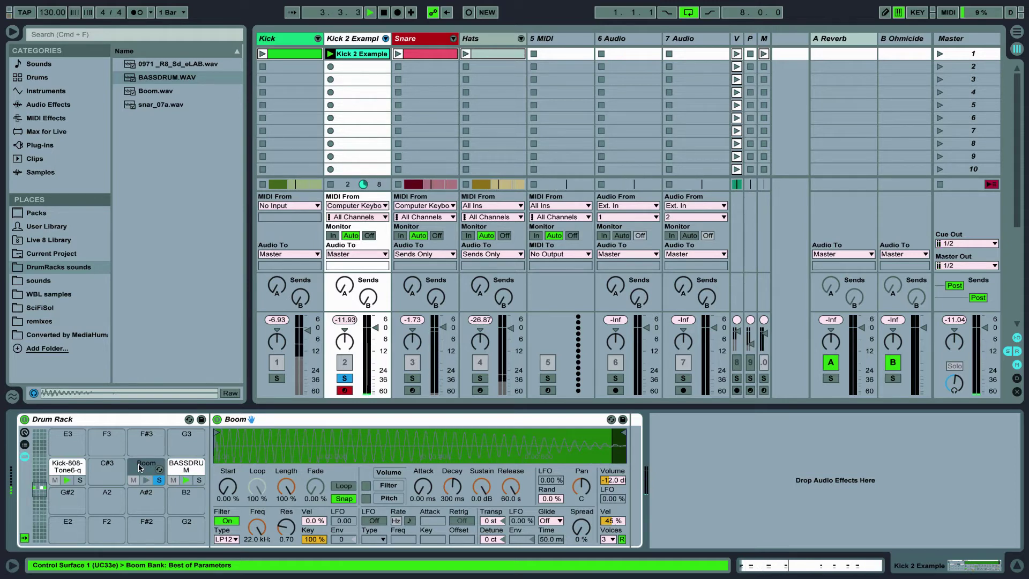
drag(257, 528, 257, 552)
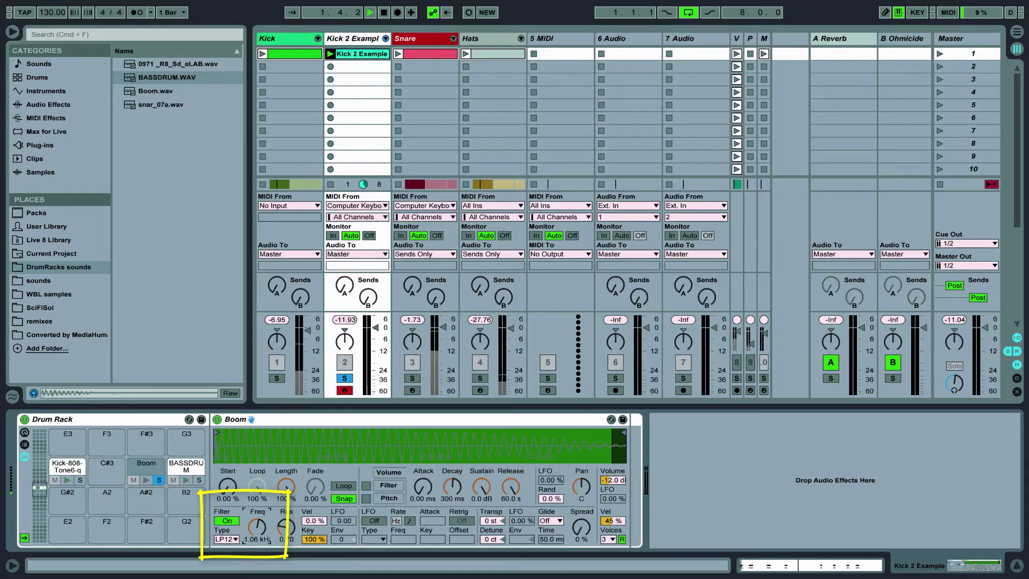
drag(255, 530, 256, 550)
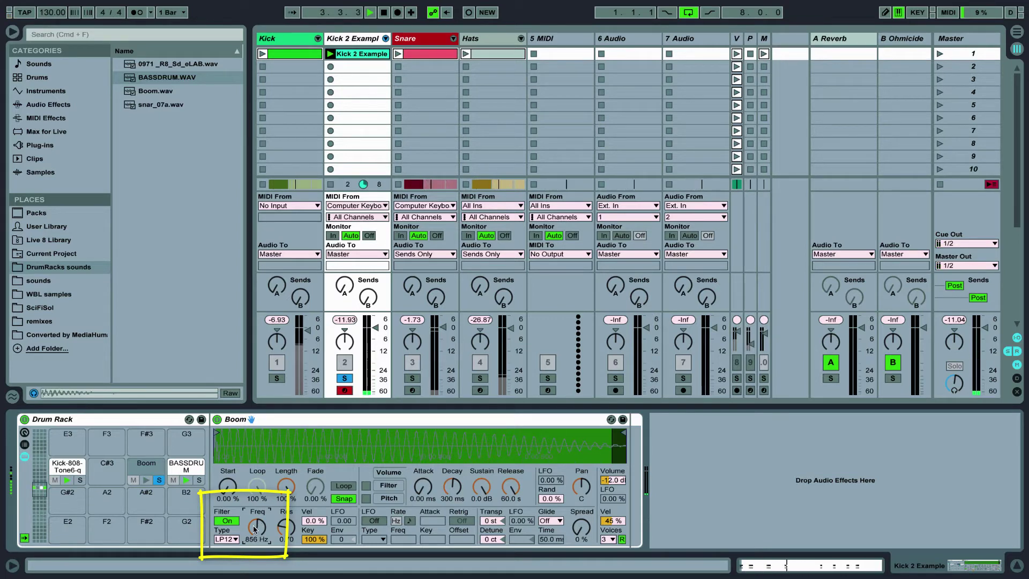
click(159, 480)
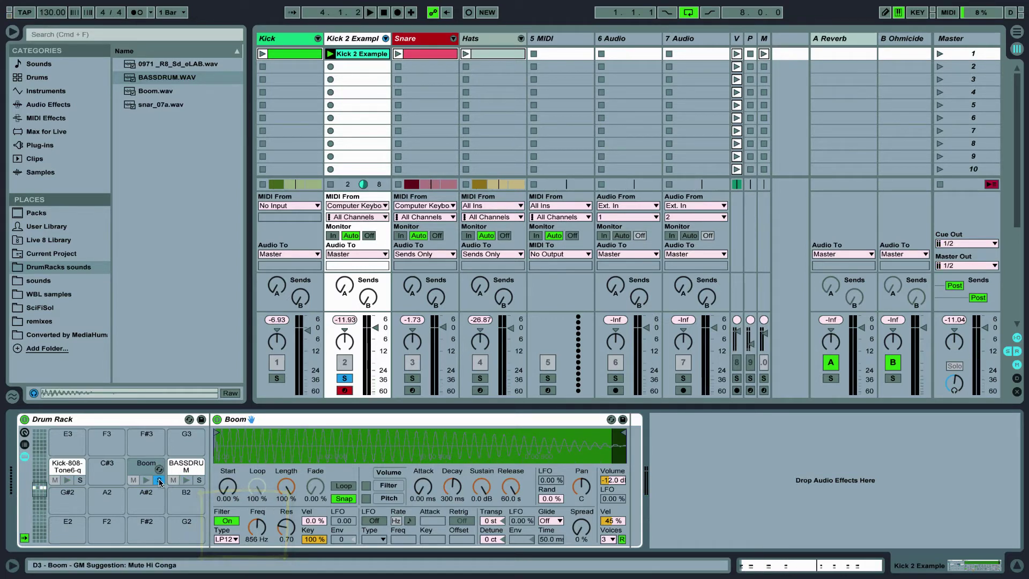
Step: Add a Glue Compressor after the Boom sample on the Kick 2 Example track
key(space)
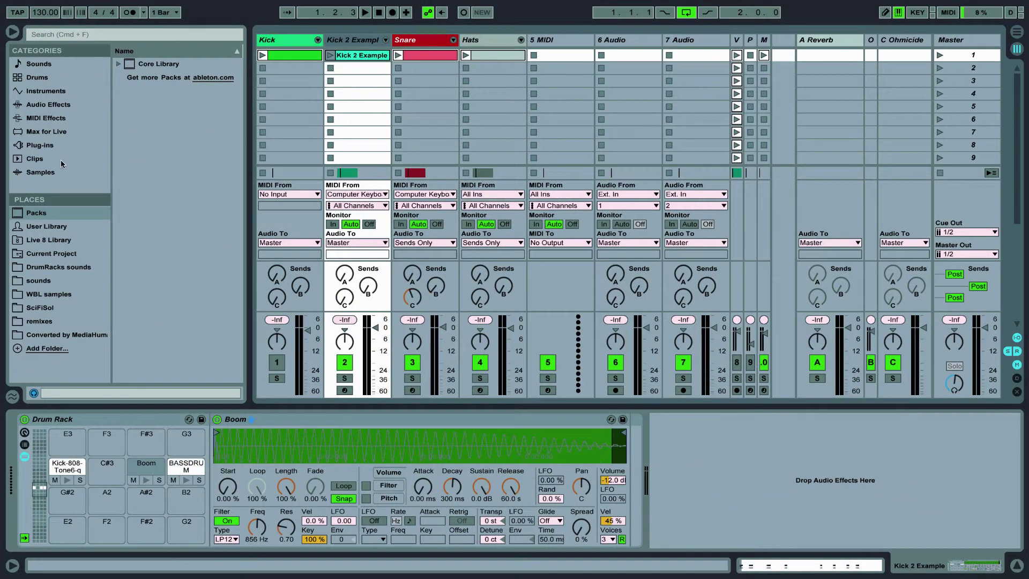
click(54, 105)
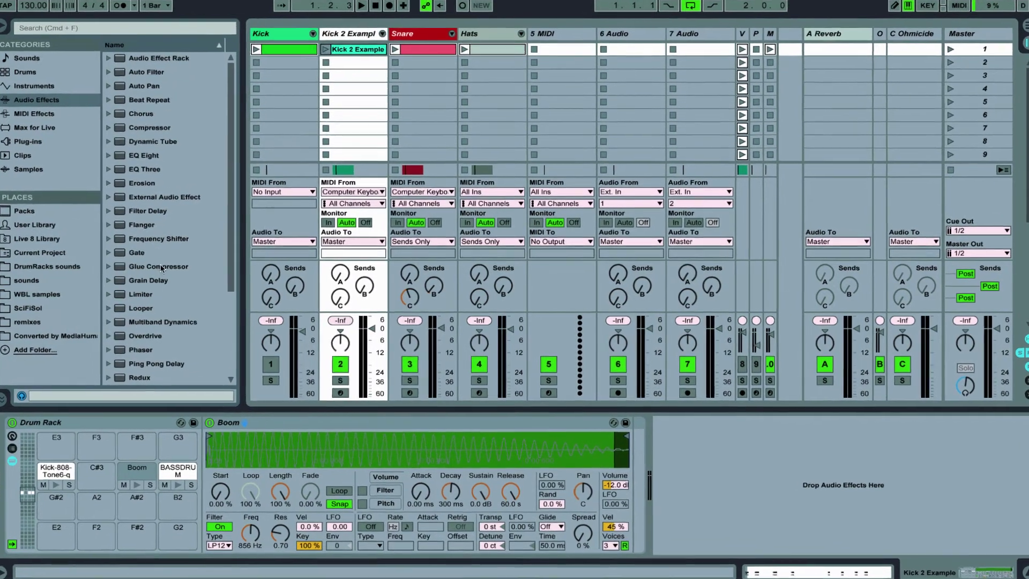
click(161, 267)
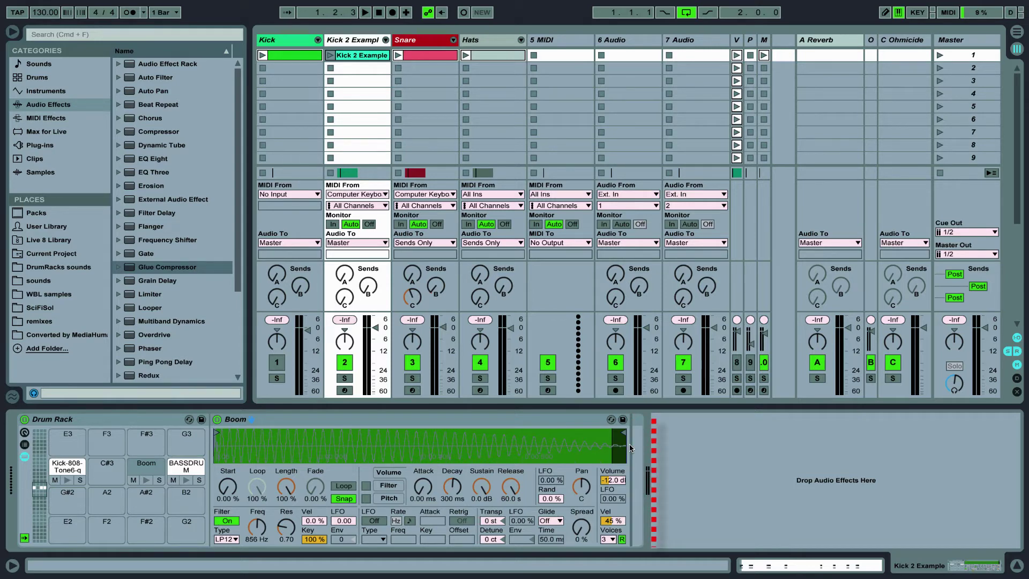
drag(628, 443, 650, 445)
Step: Set the Glue Compressor threshold to -7.94 dB while listening to the soloed track
click(675, 456)
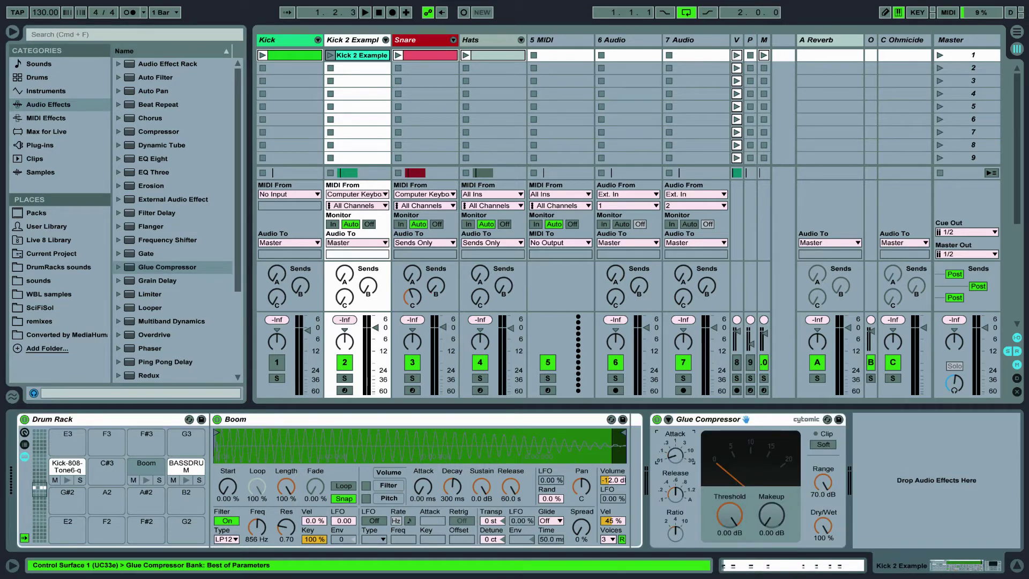
drag(731, 522, 731, 538)
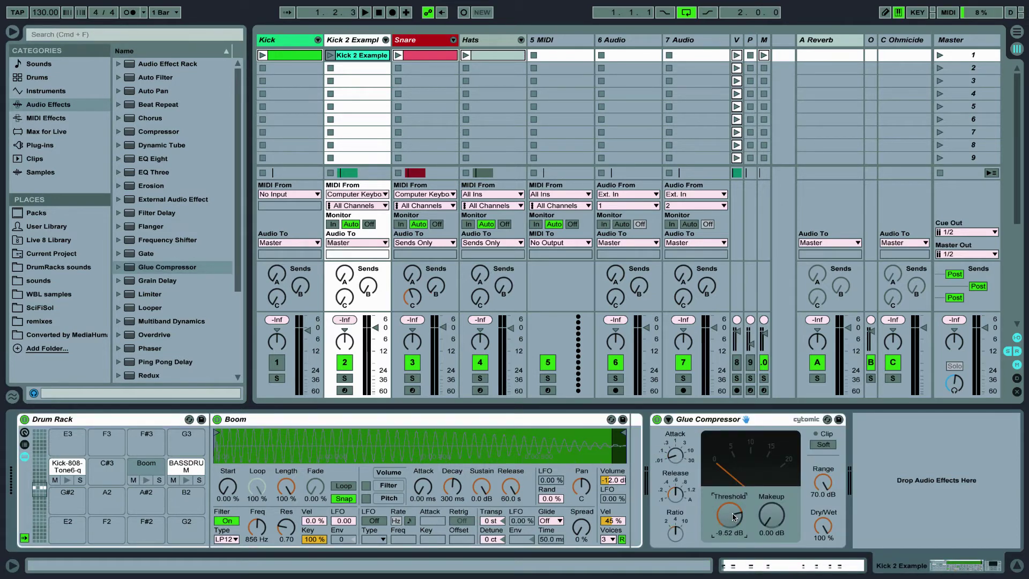
click(344, 379)
key(space)
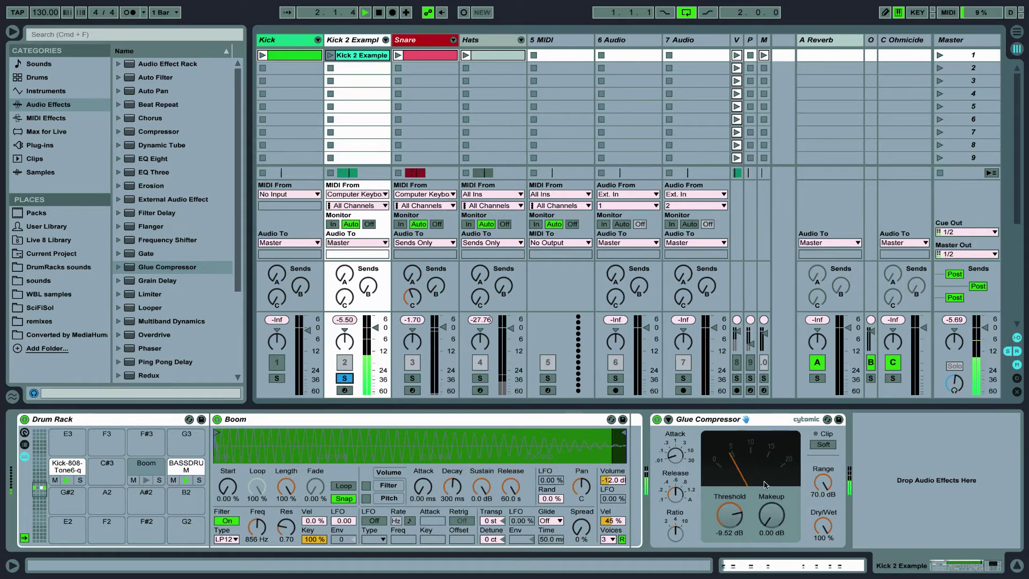
drag(730, 516, 740, 517)
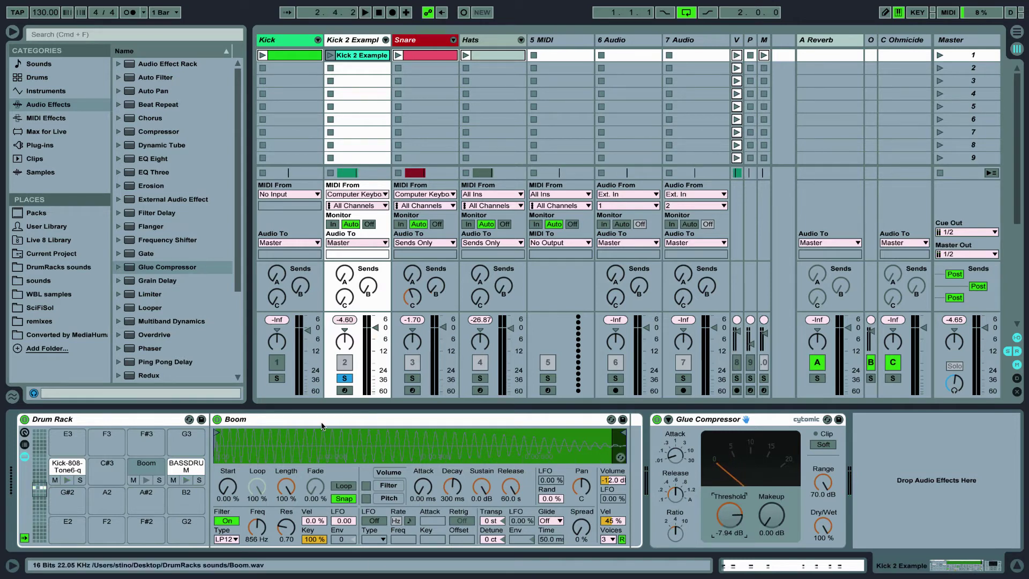
Step: Solo track 3 (Snare) instead of the kick, launch its clip, and select the 0971 _R8_Sd_eLAB pad
click(413, 378)
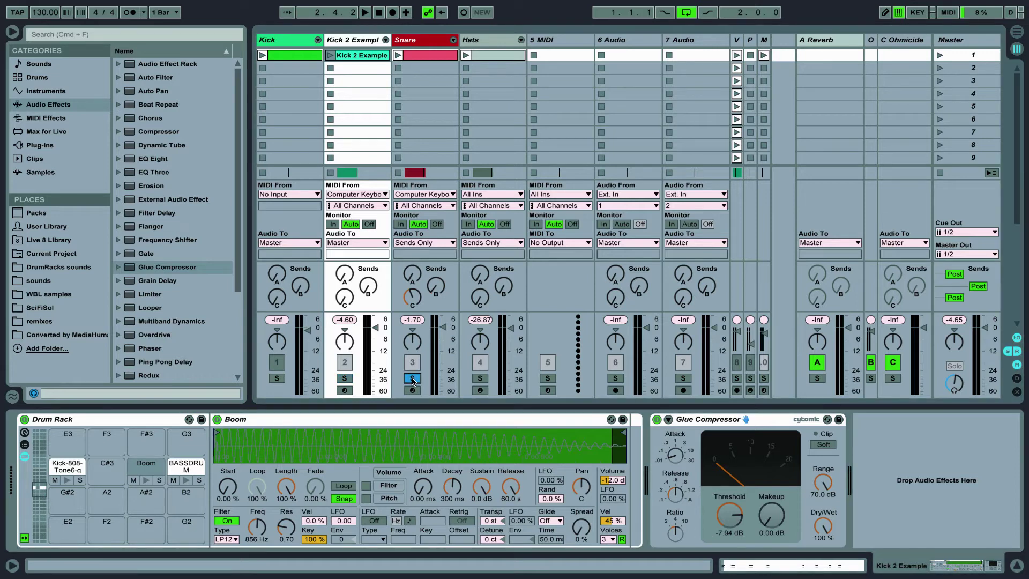
click(419, 42)
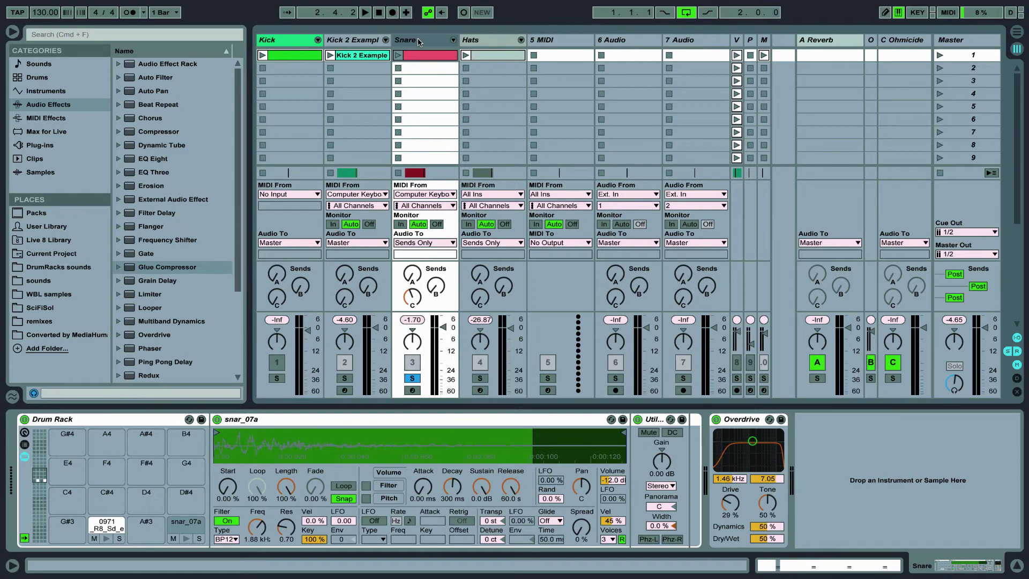
click(397, 56)
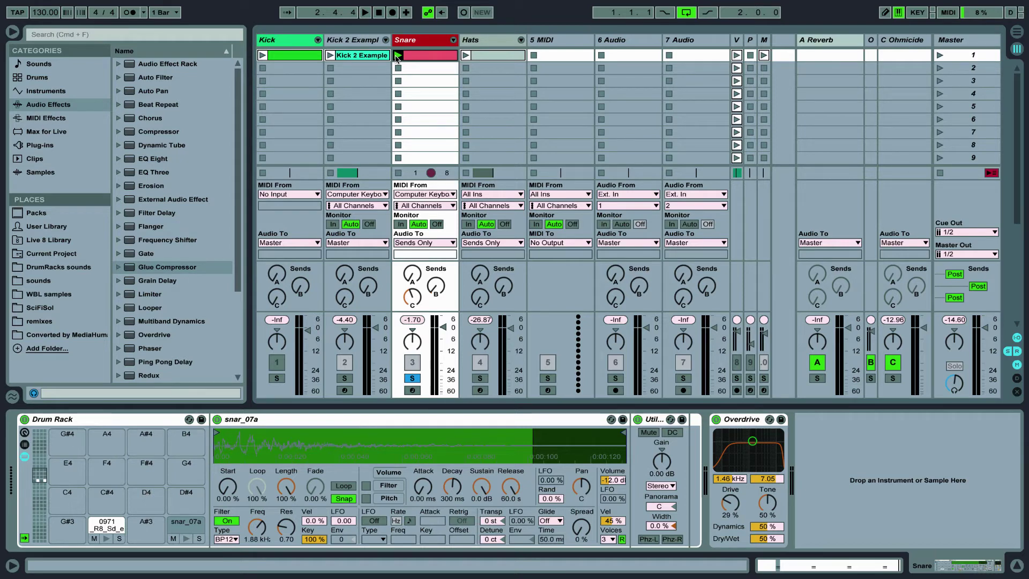
click(105, 524)
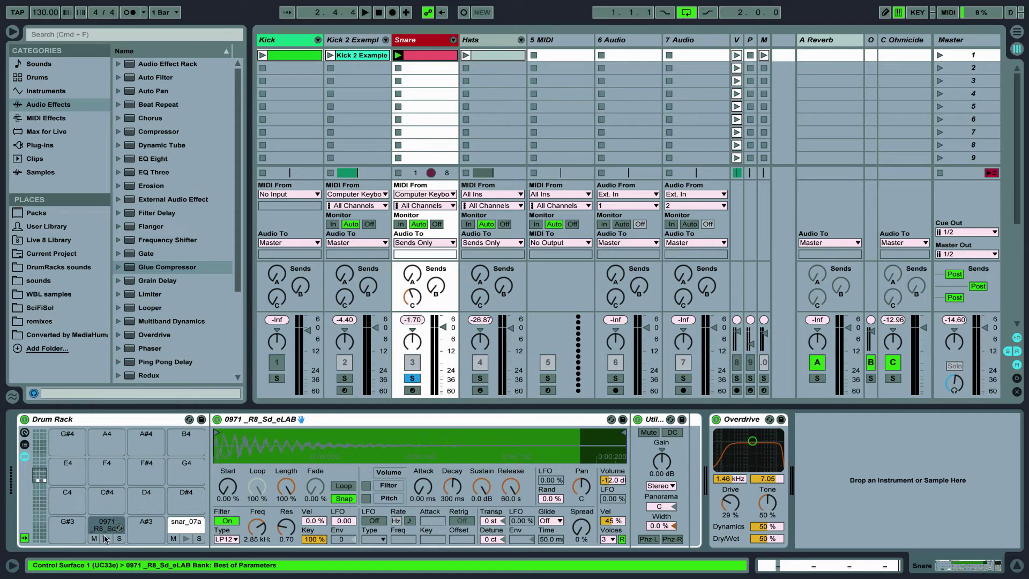
click(106, 538)
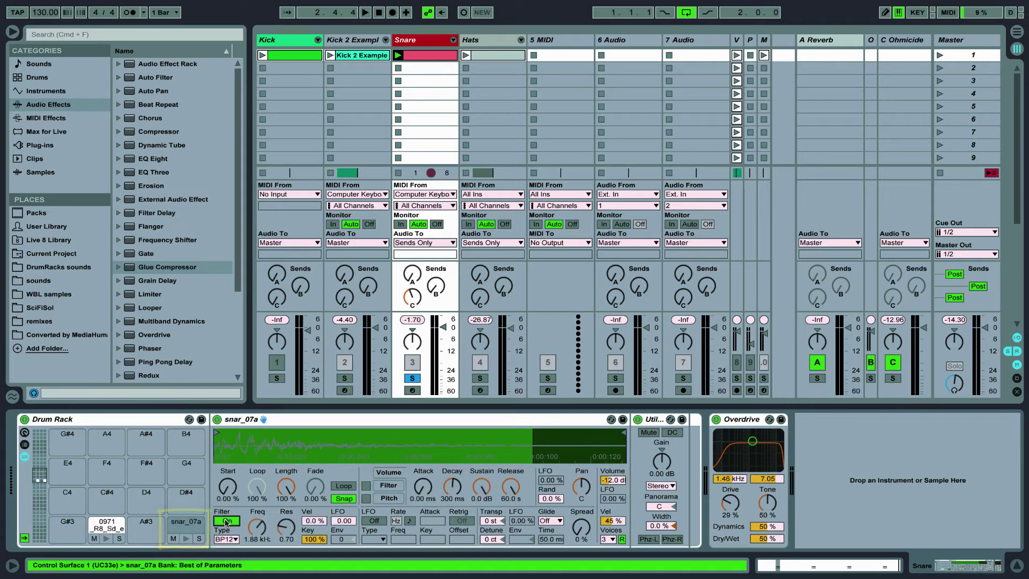
click(106, 524)
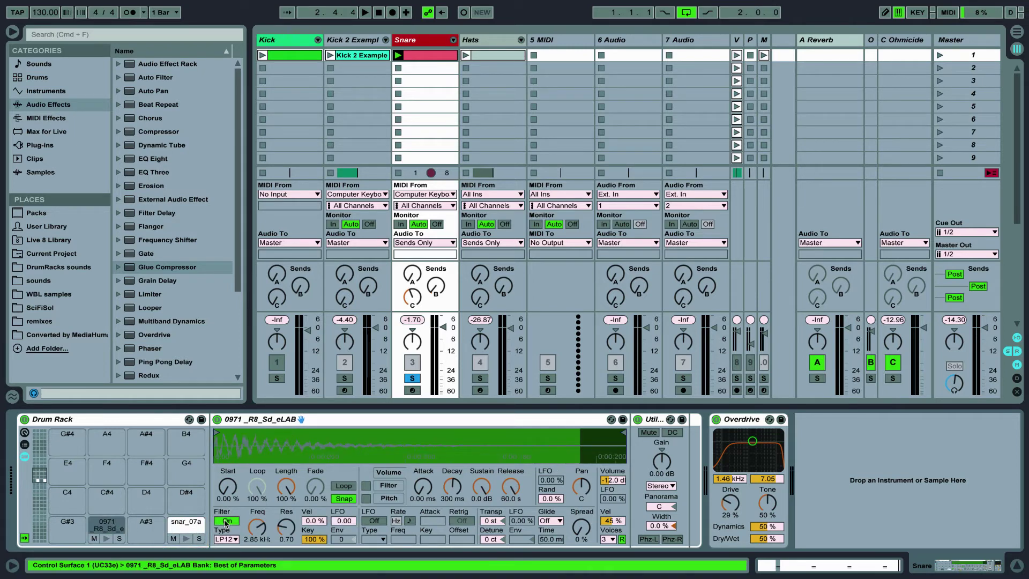
click(185, 526)
click(226, 522)
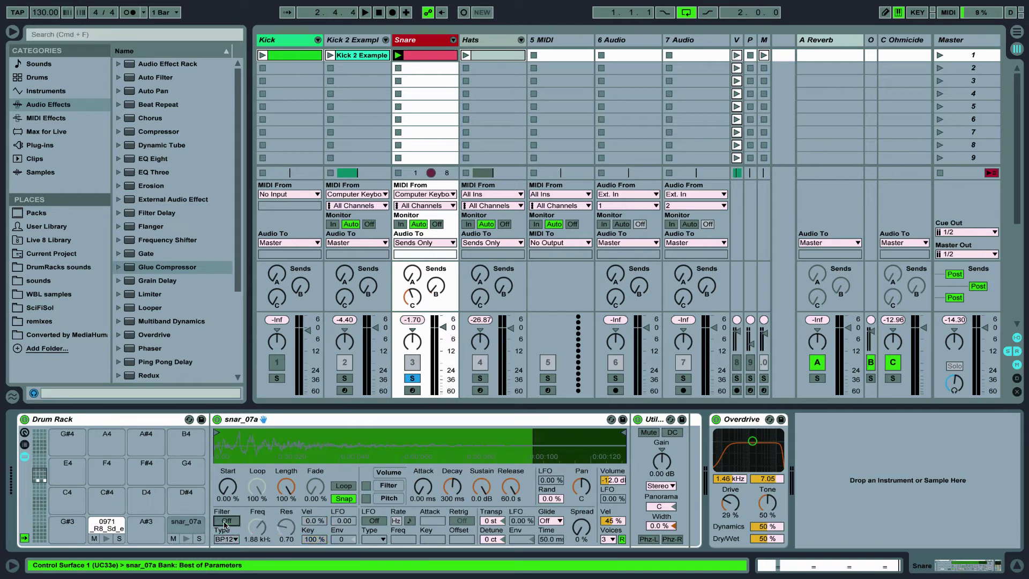
click(399, 55)
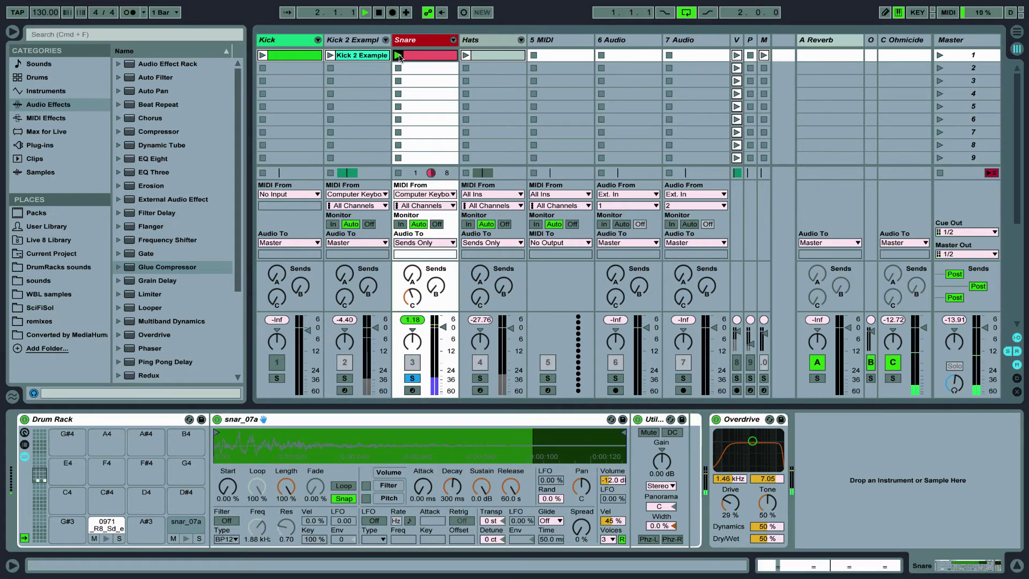
key(space)
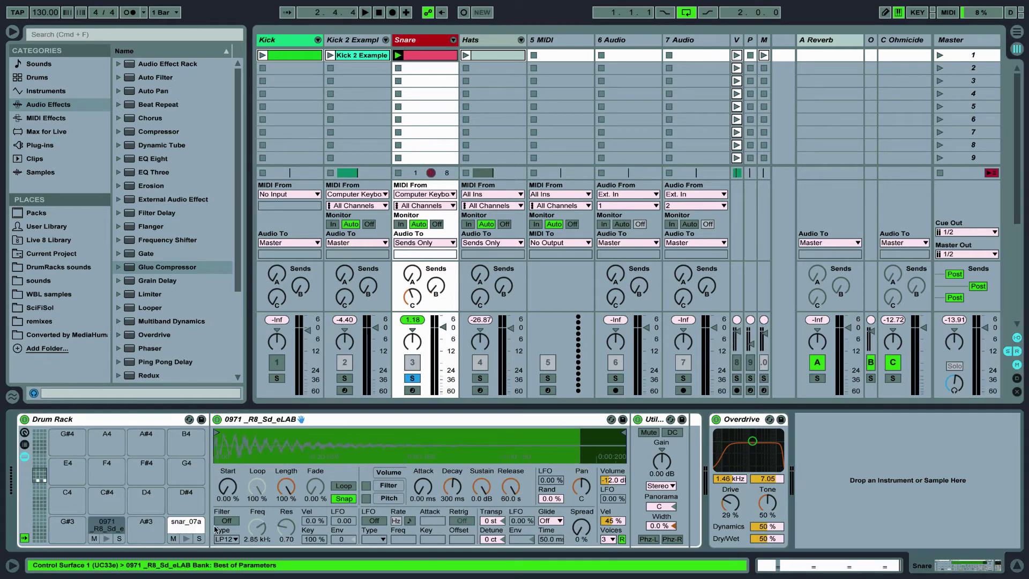
click(198, 528)
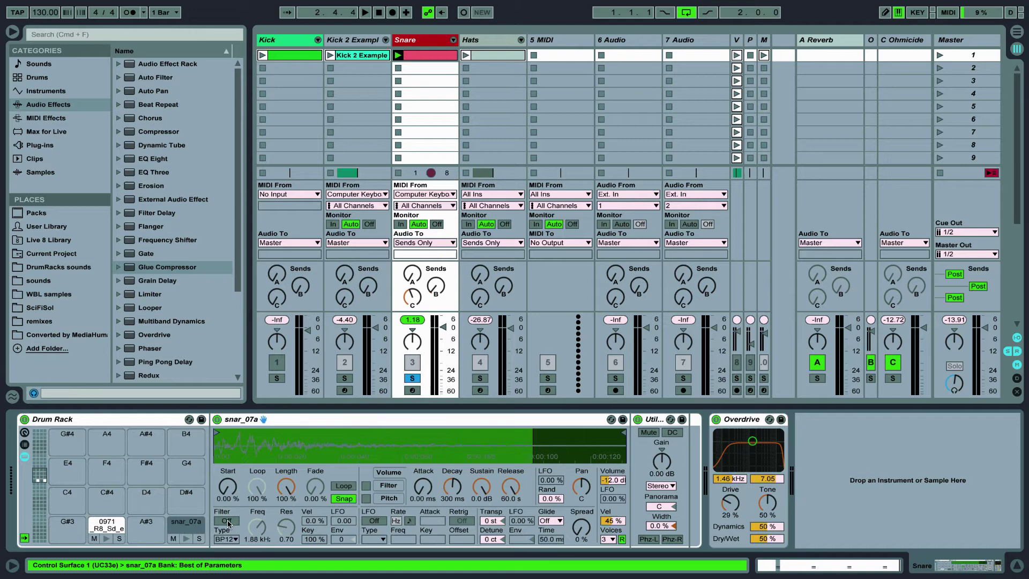
click(218, 520)
click(399, 56)
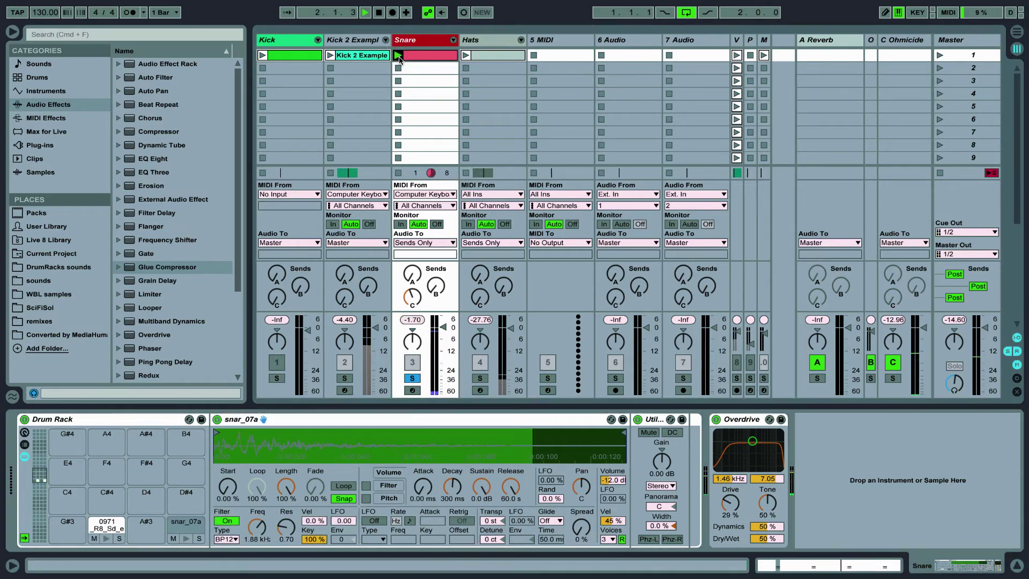
key(space)
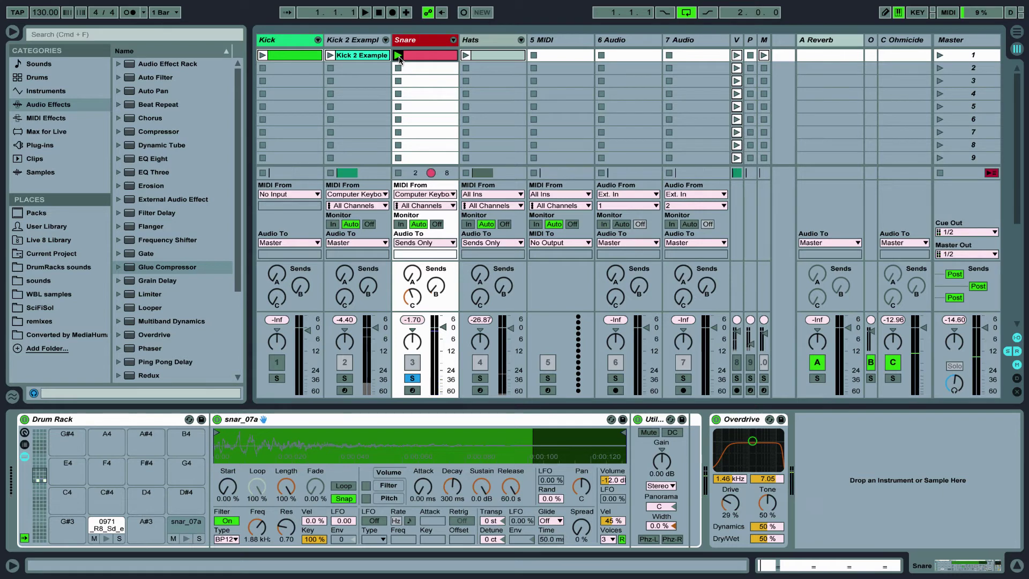
click(106, 528)
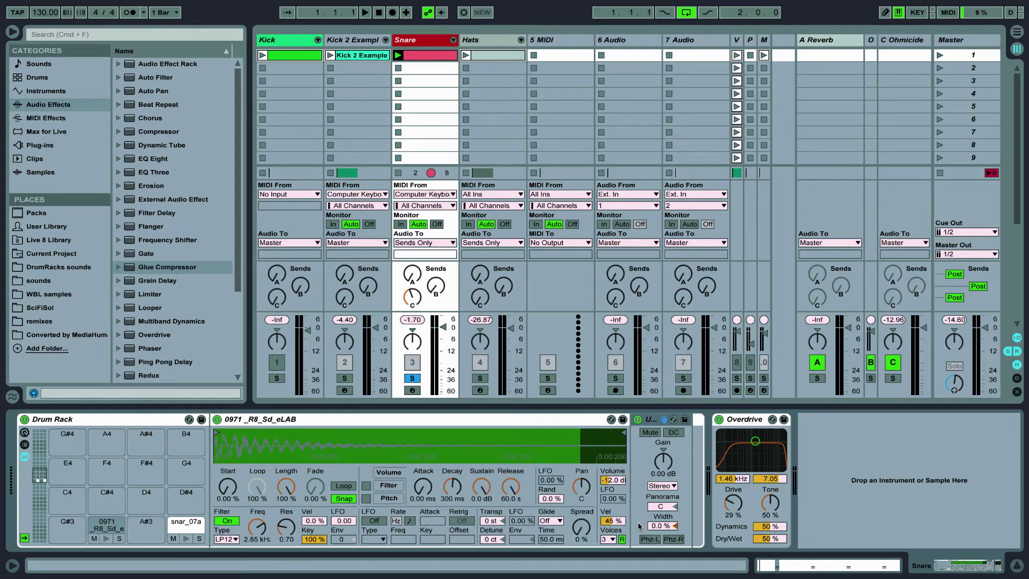
Step: Add a Utility effect to the snare and narrow its stereo width
scroll(149, 260, down, 3)
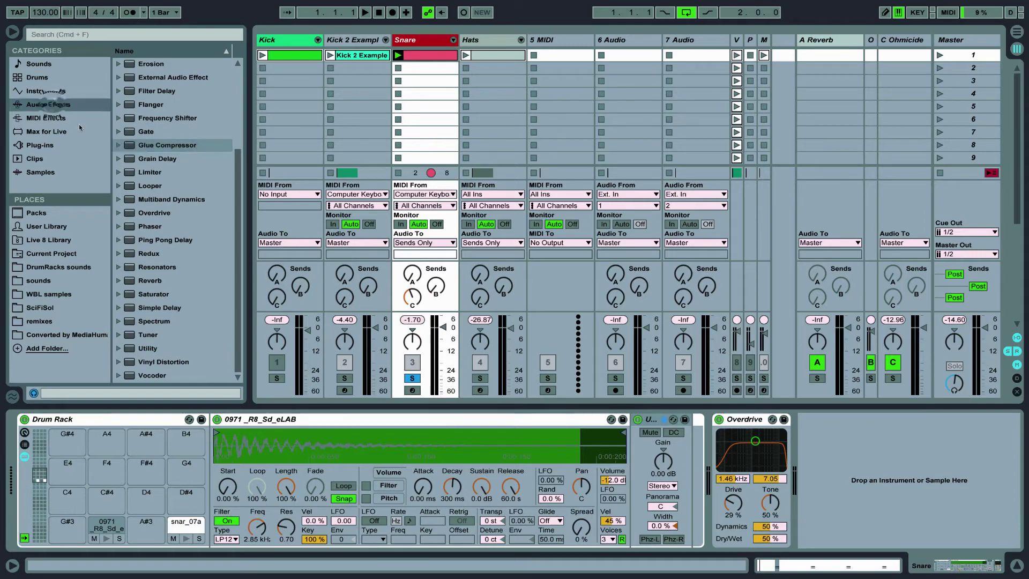
click(136, 347)
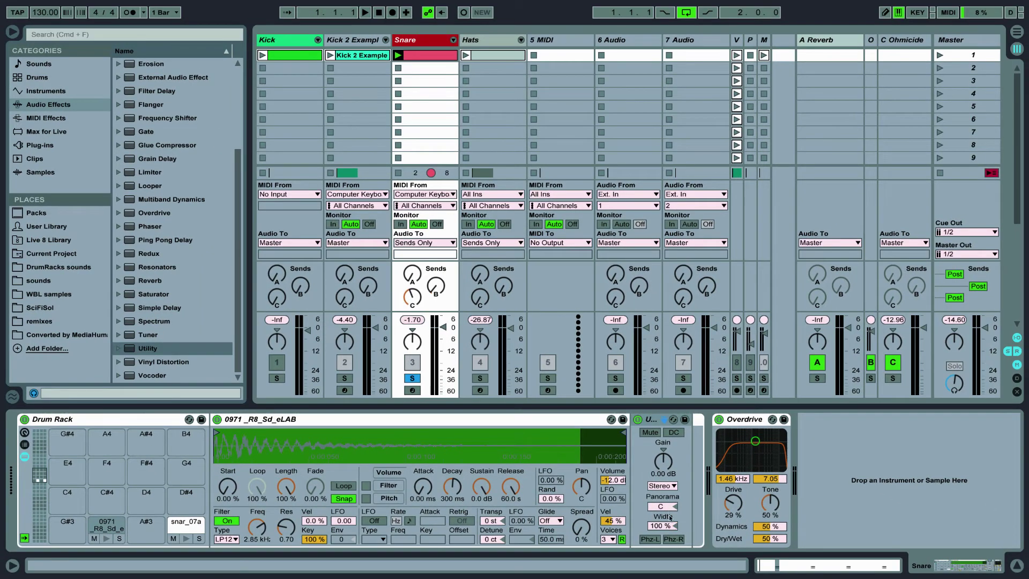
drag(656, 525, 656, 554)
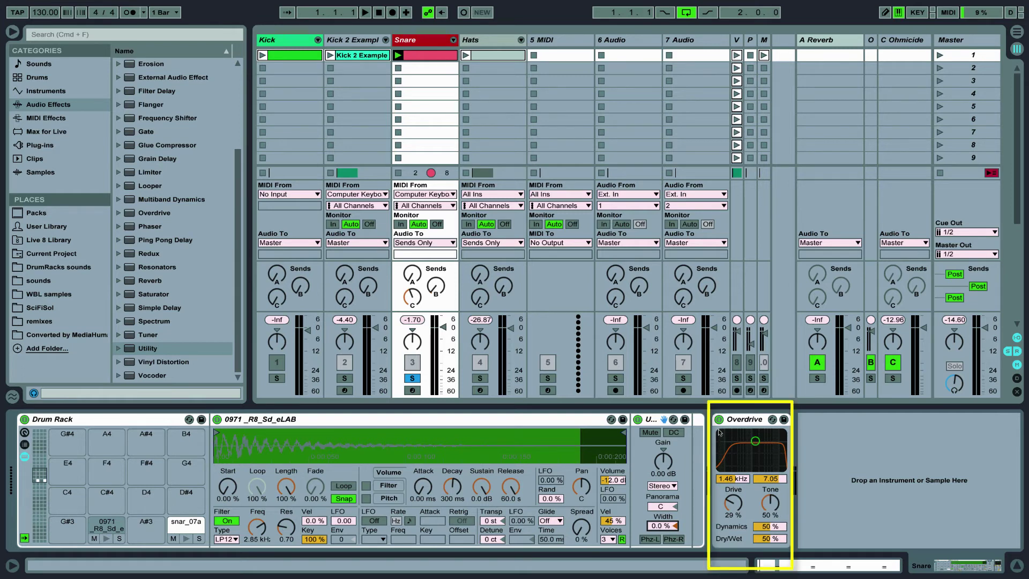
Step: Bypass the snare's Utility and Overdrive, play the Snare clip, then re-enable Overdrive
click(733, 421)
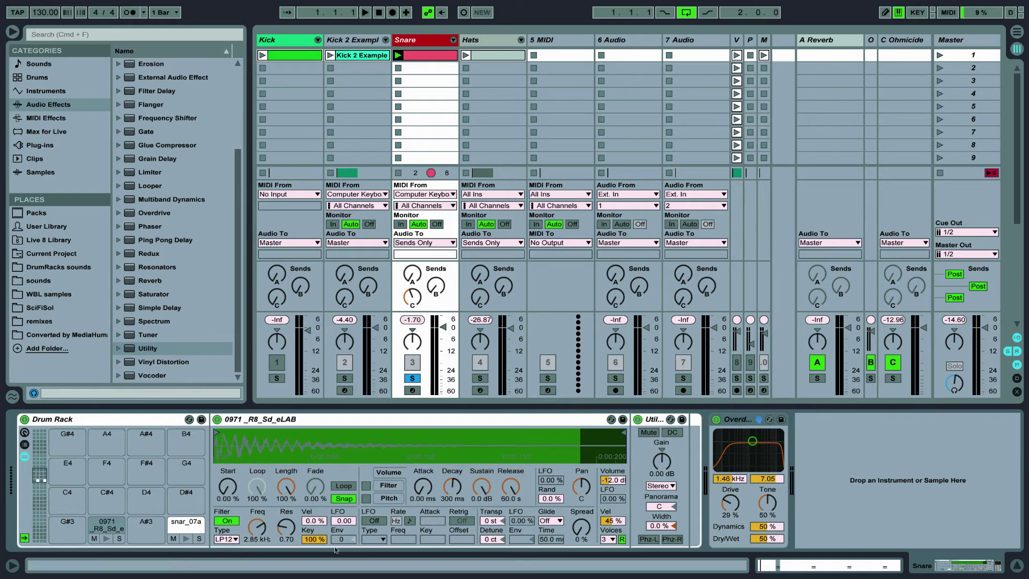
click(187, 518)
click(638, 419)
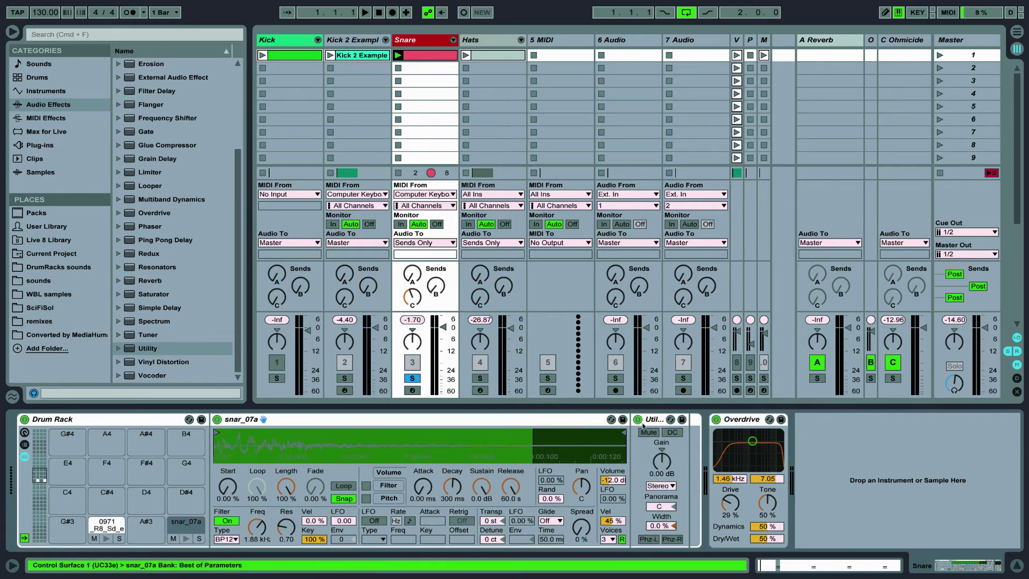
click(716, 419)
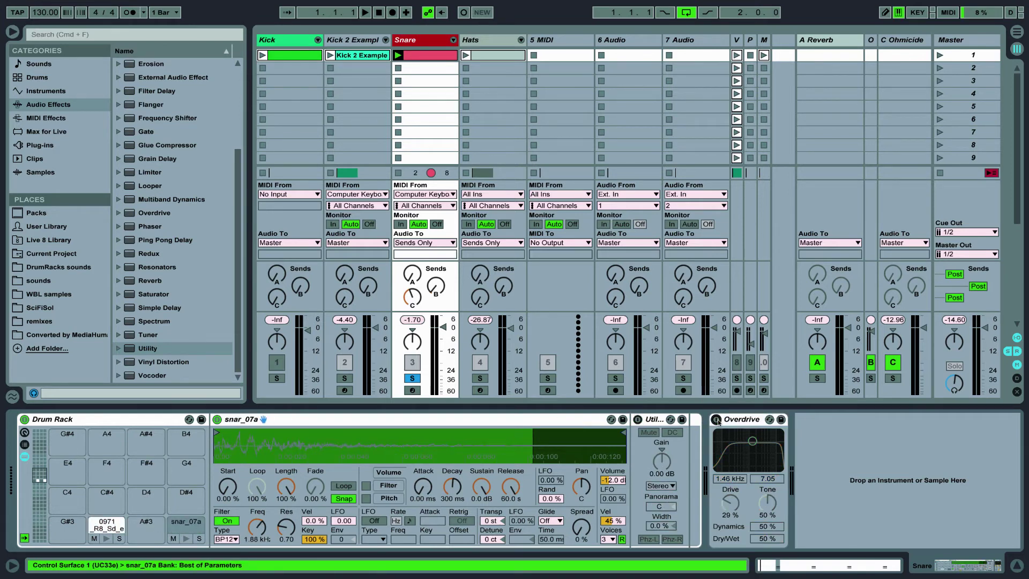
click(397, 56)
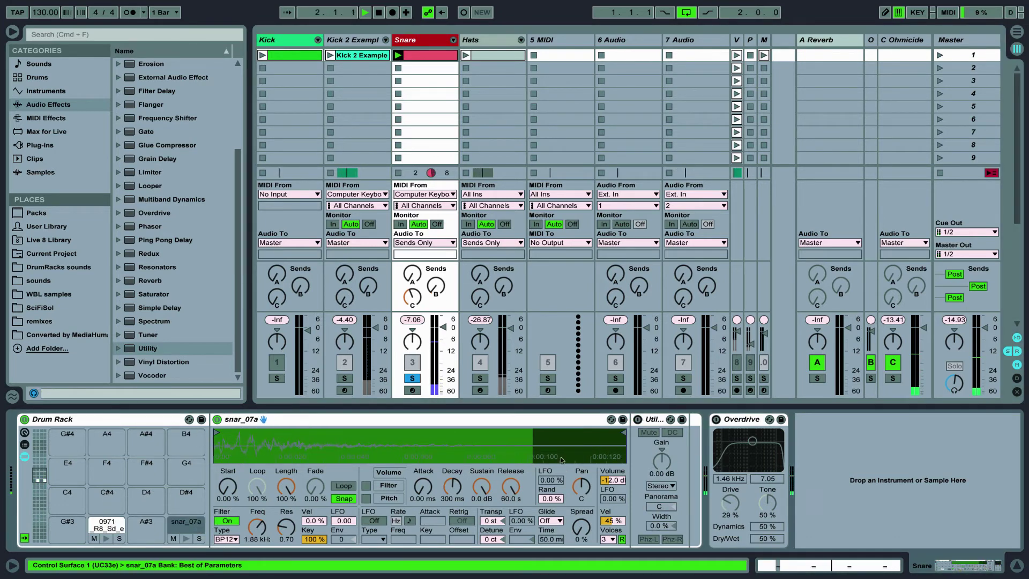
click(716, 419)
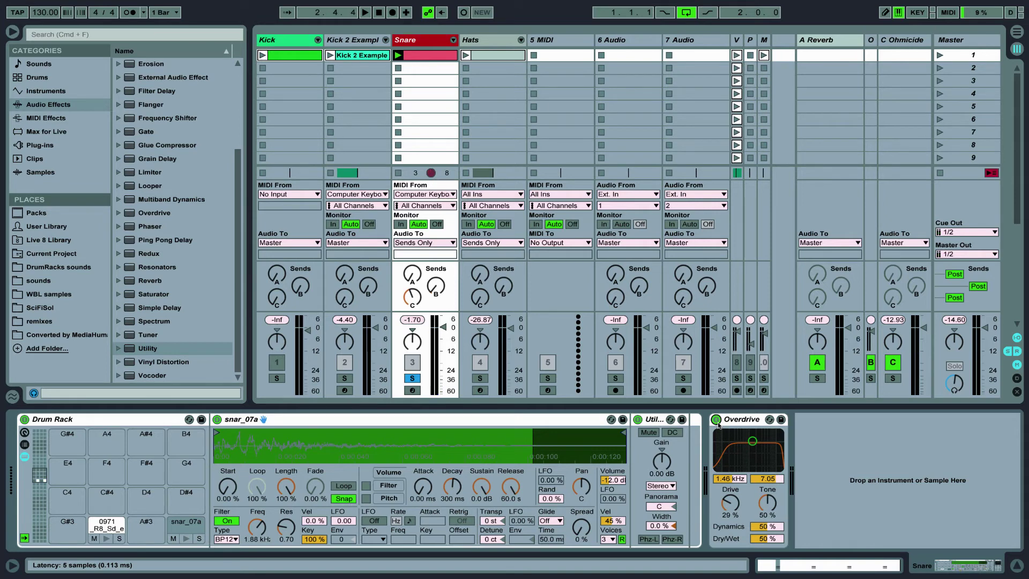
Step: Launch the Hats clip, solo Hats instead of Snare, and audition jv_hat01 with its filter toggled
click(466, 55)
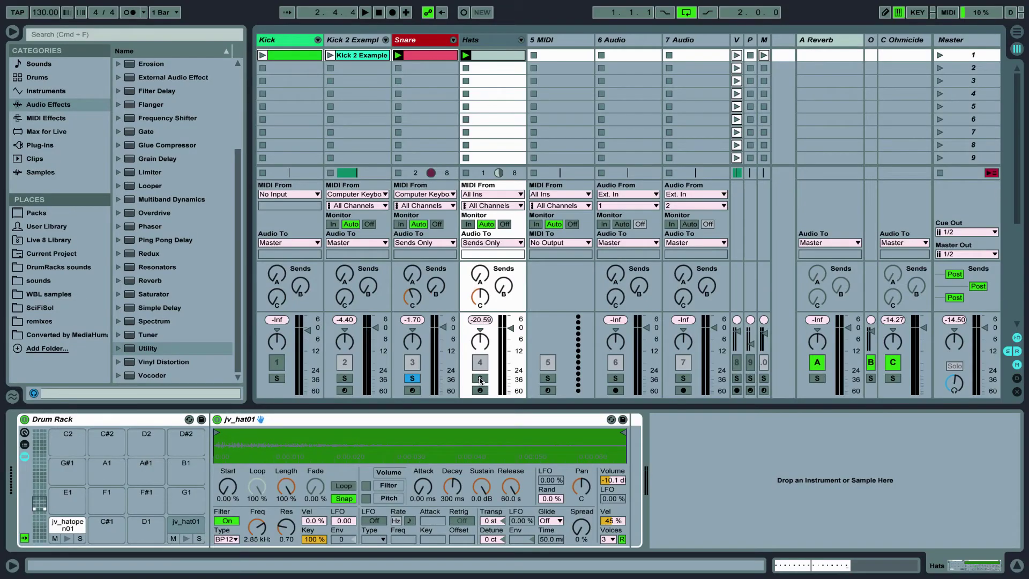
click(480, 379)
click(225, 521)
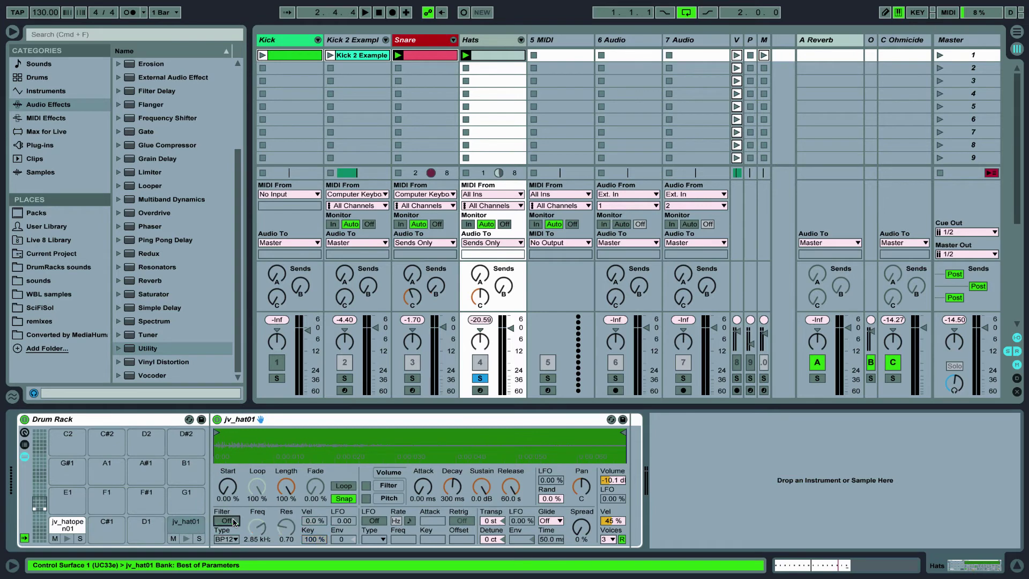
click(465, 55)
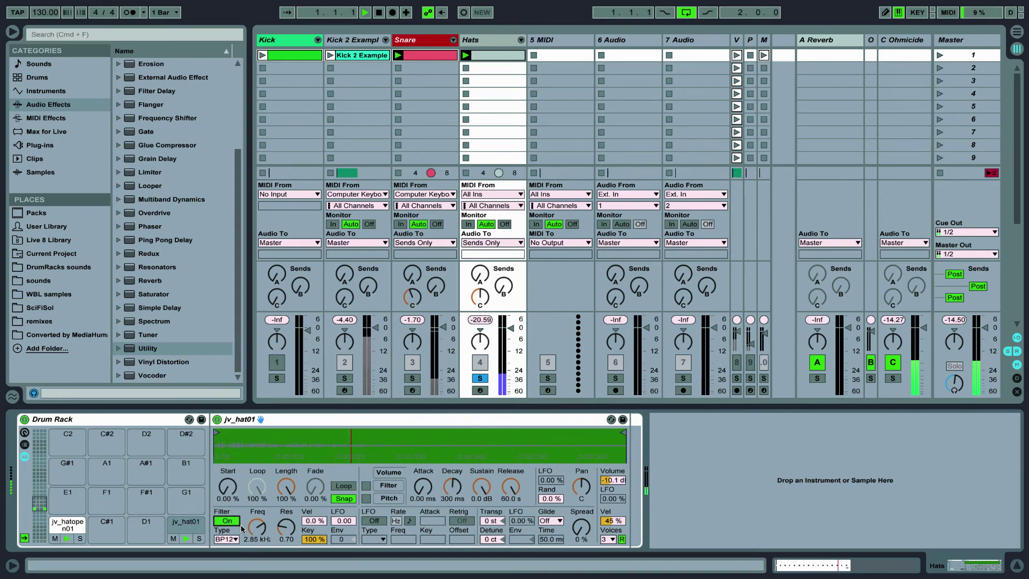
key(space)
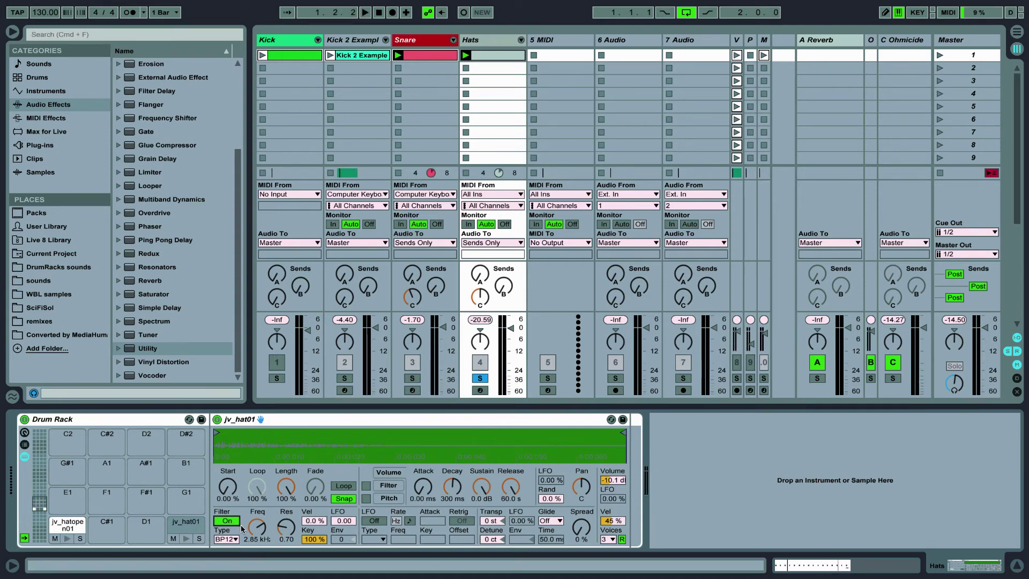
Step: Insert a new return track after the C Ohmicide return
key(Right)
key(Right)
key(Right)
key(Right)
key(Right)
key(Right)
key(Right)
key(Right)
key(Right)
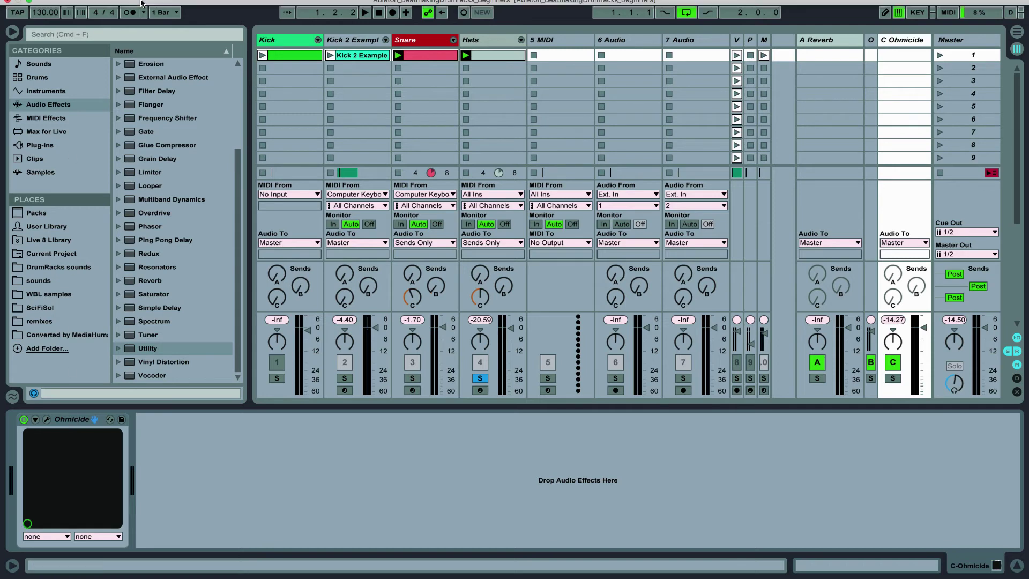
click(109, 6)
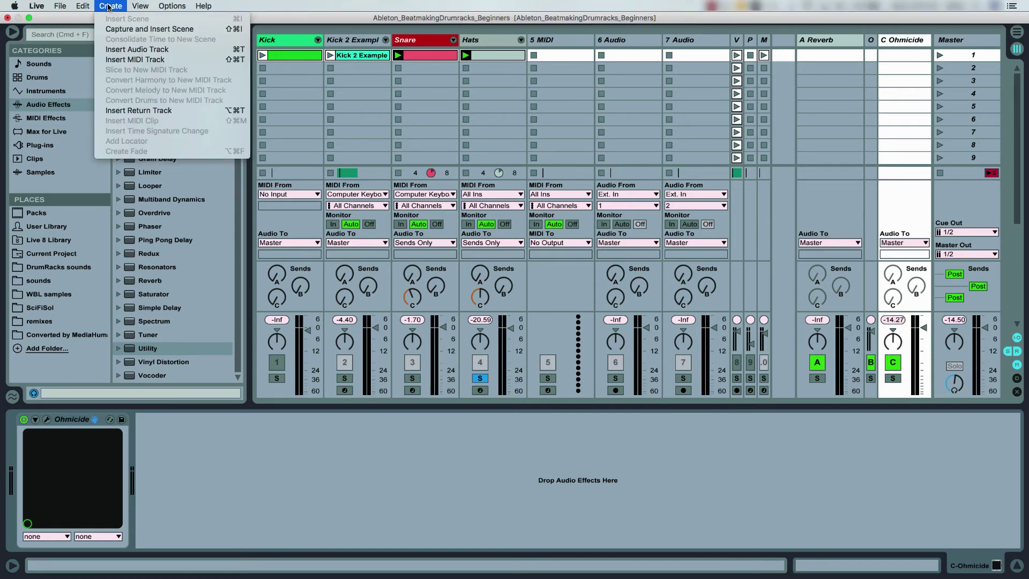
click(136, 111)
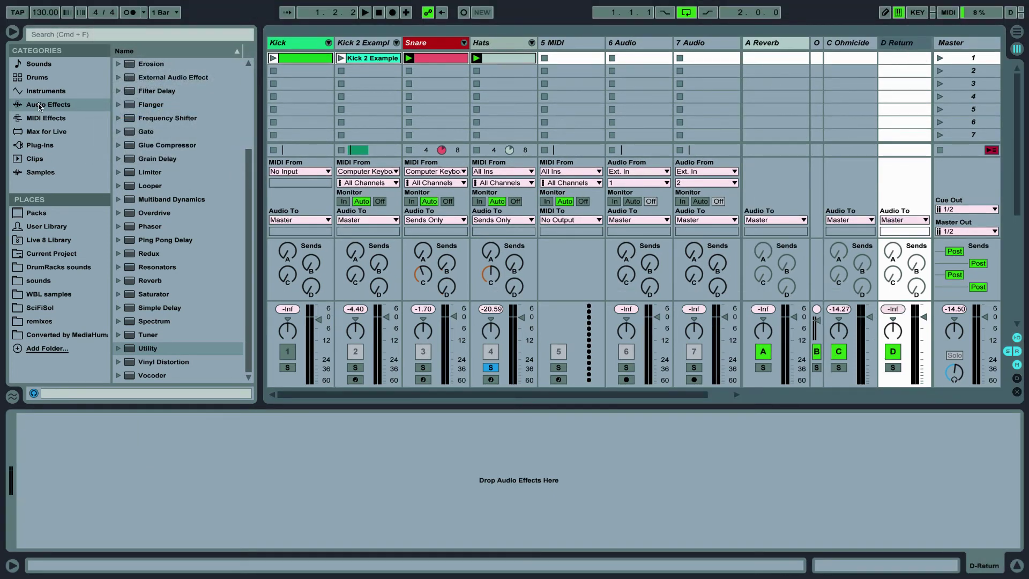
Step: Load the Ohm Force Ohmicide Audio Unit onto the new D return and close its window
click(34, 145)
click(119, 64)
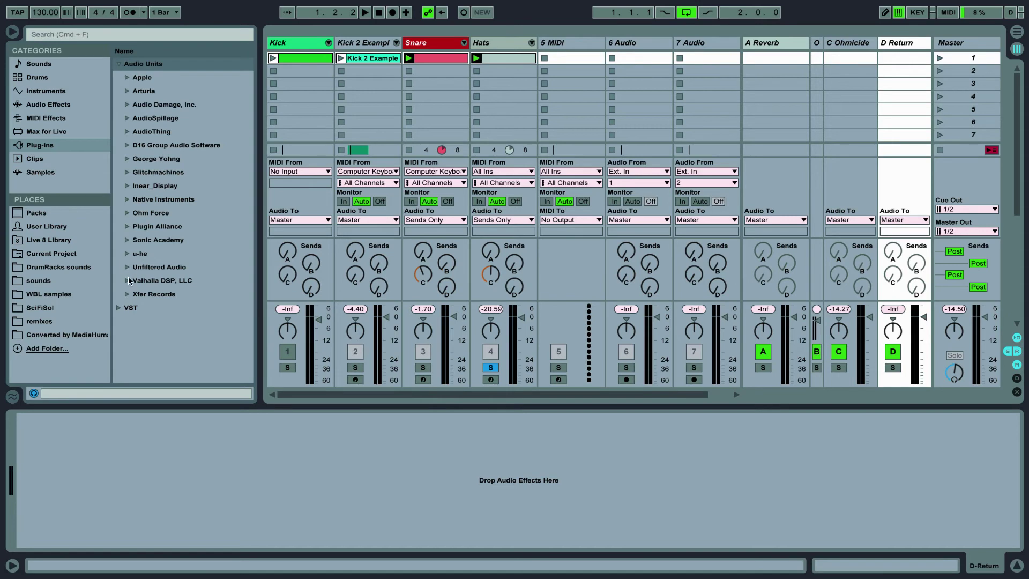
click(127, 213)
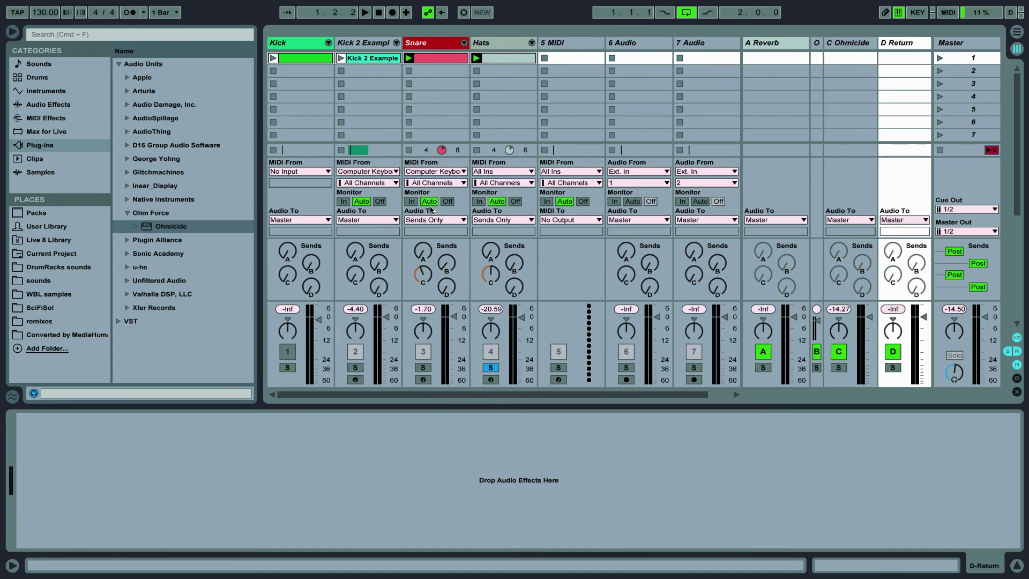
key(Return)
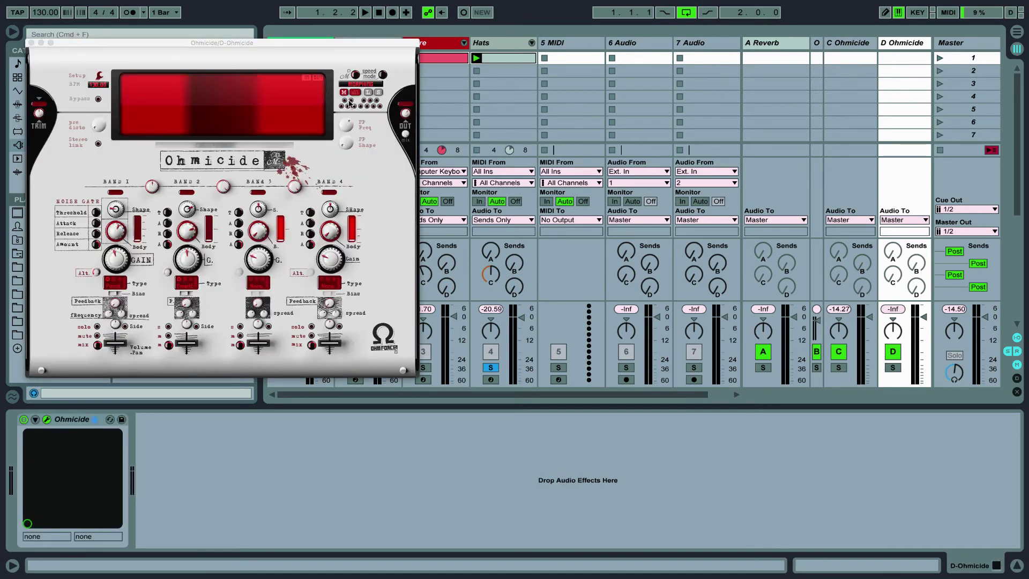
click(32, 42)
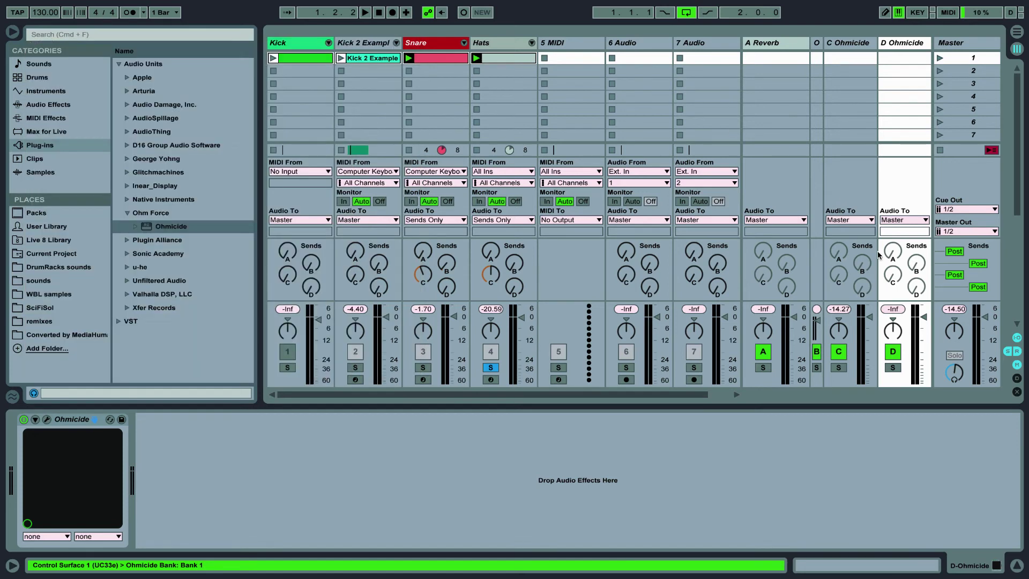
Step: Keep the Hats and Snare outputs on Sends Only and raise the Snare's D Ohmicide send
click(494, 220)
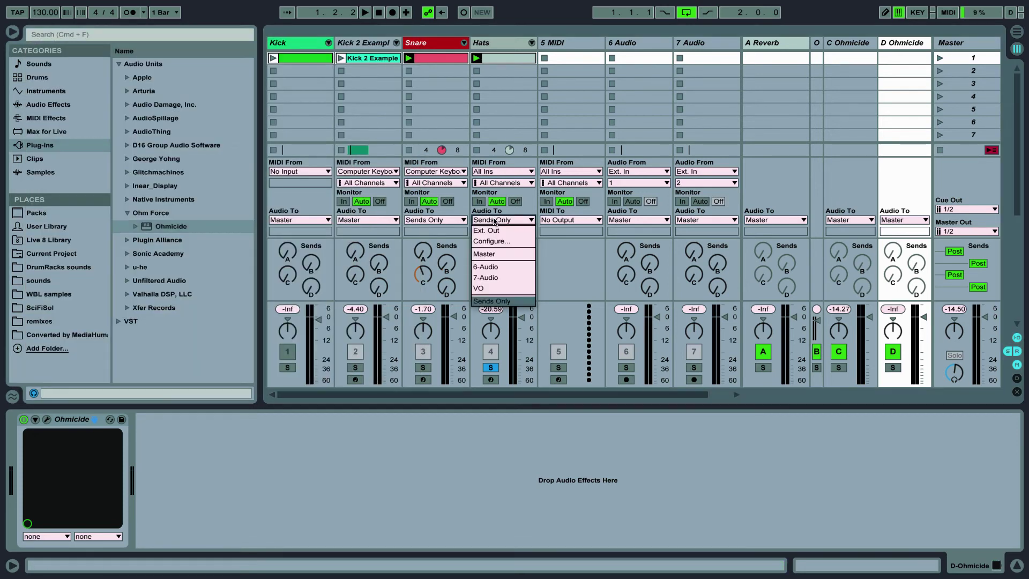
click(494, 302)
click(423, 220)
click(423, 301)
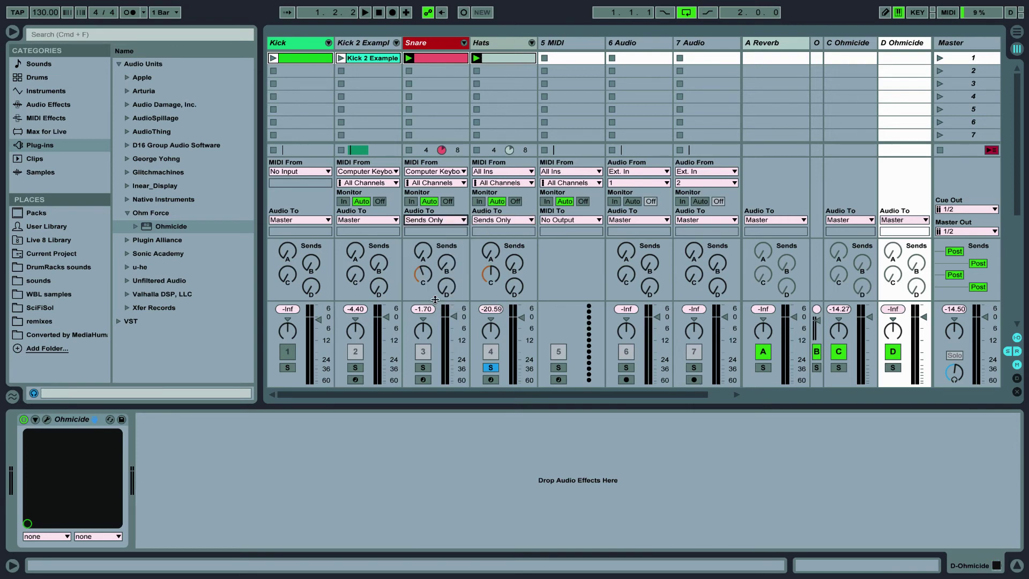
drag(452, 296, 452, 282)
drag(514, 287, 513, 281)
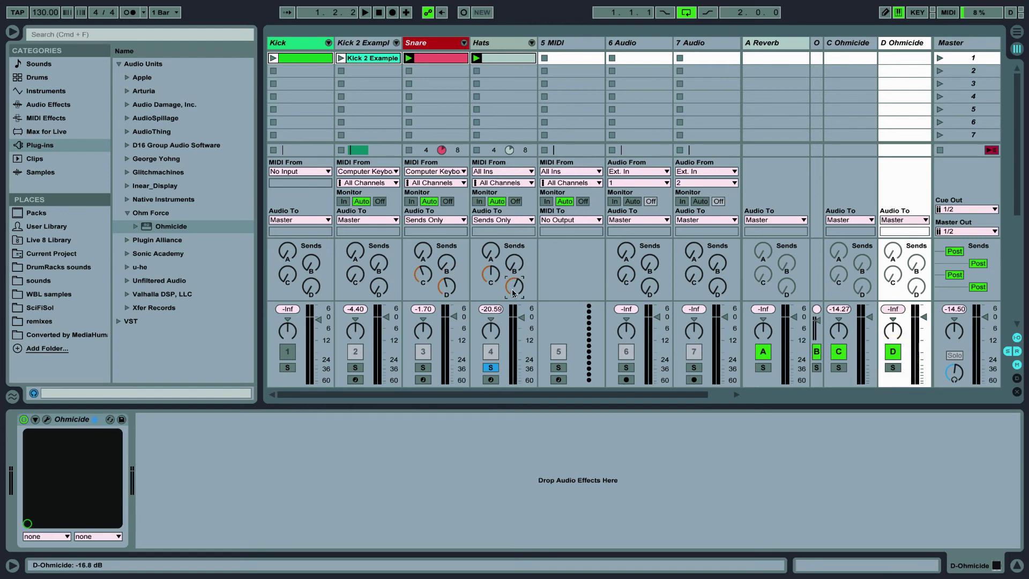
key(space)
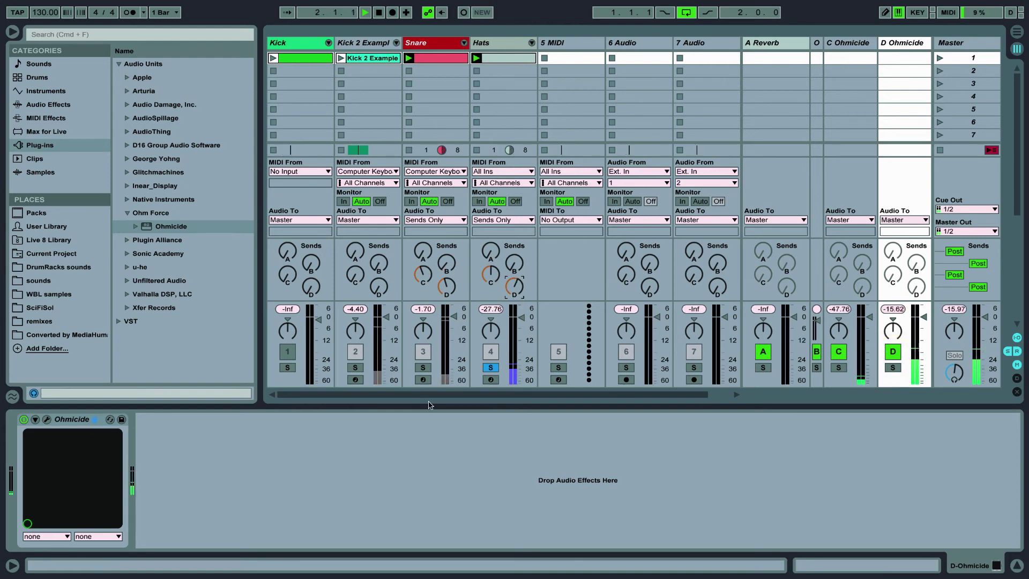
Step: Unsolo the Hats and send them into the A Reverb return
click(490, 368)
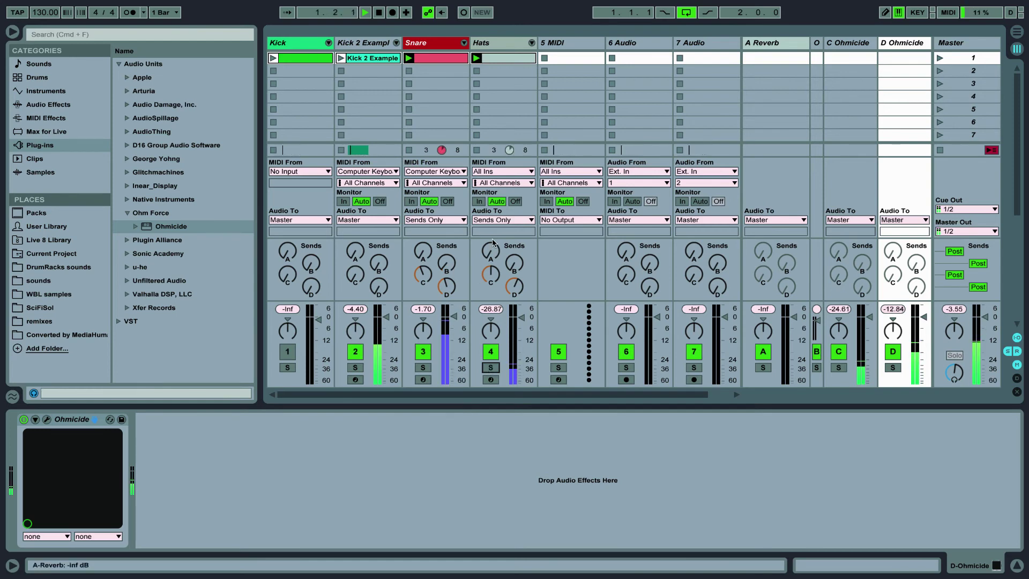
drag(492, 242, 492, 225)
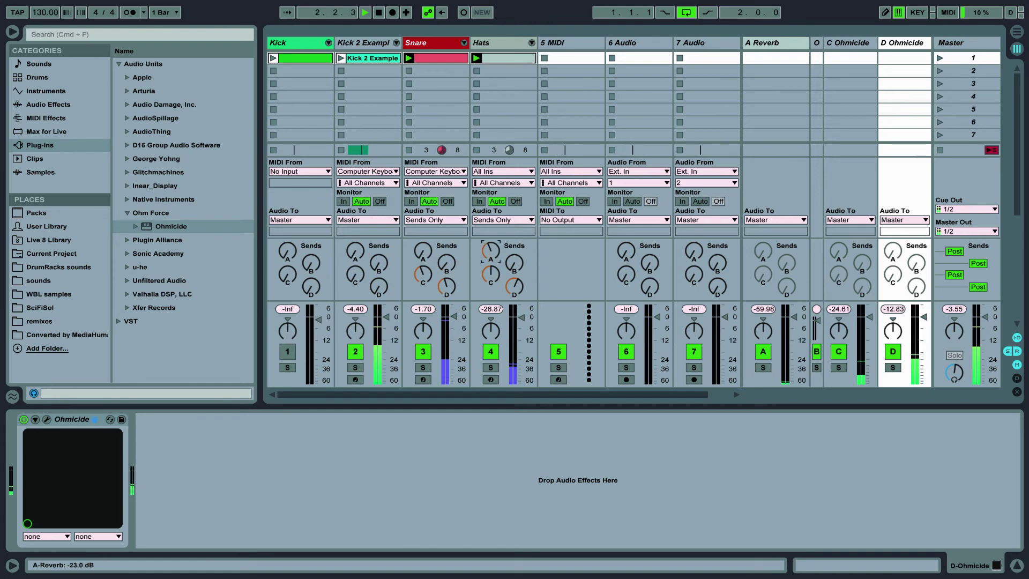
click(779, 46)
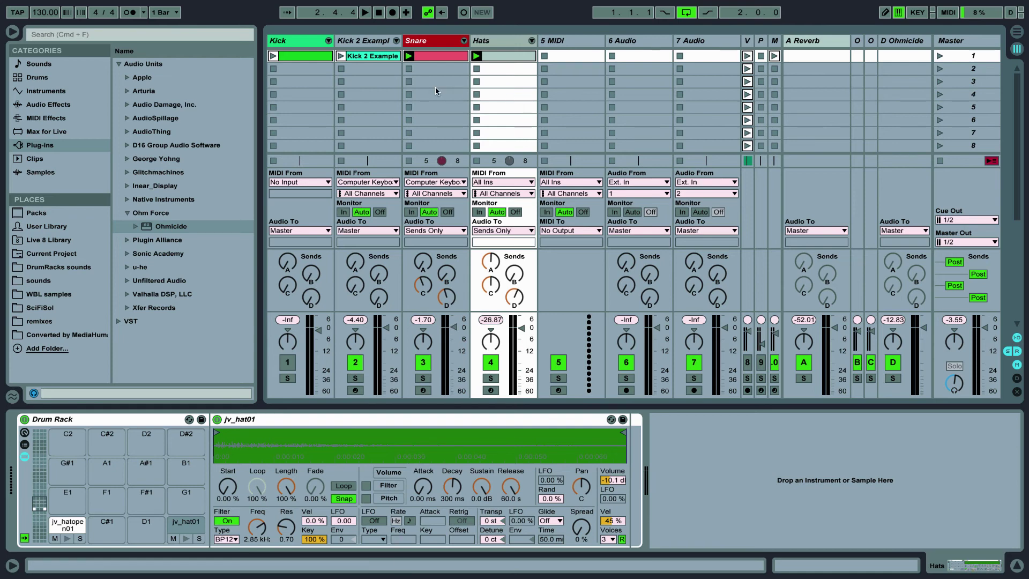
click(358, 42)
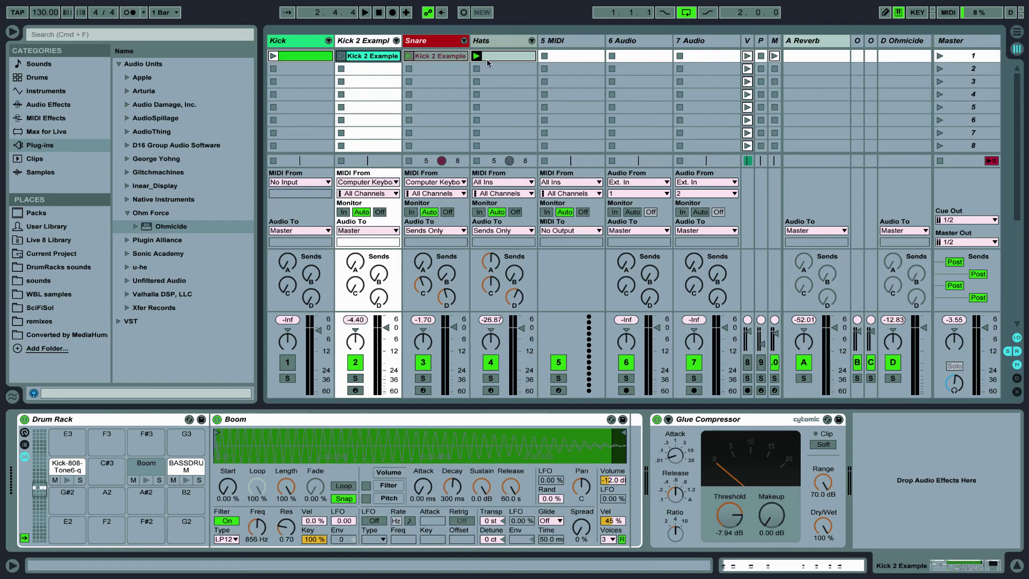
Step: Place the Kick 2 Example clip in the Arrangement at bar 1
click(748, 40)
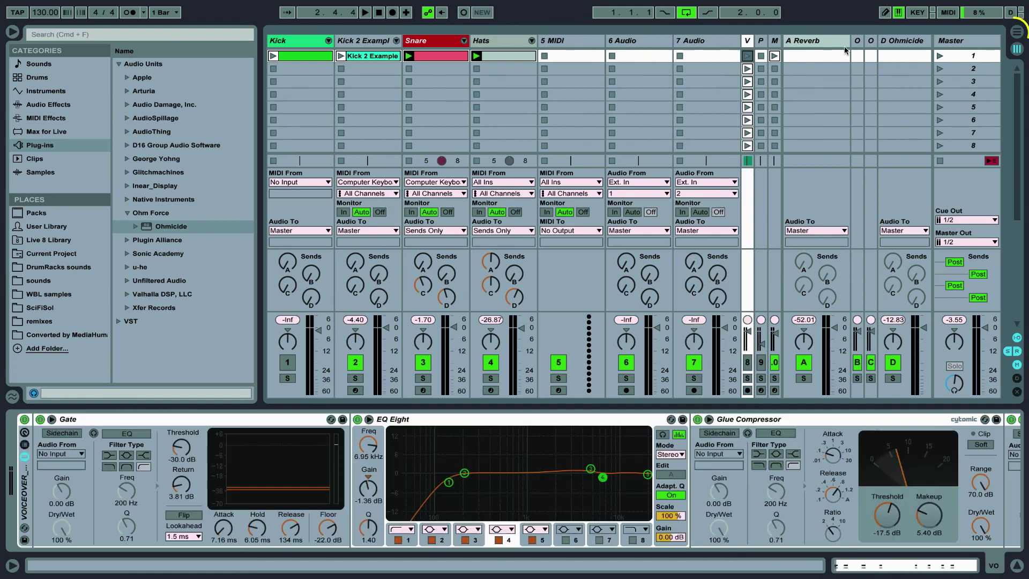
click(1004, 38)
drag(1014, 36, 271, 171)
drag(324, 66, 321, 38)
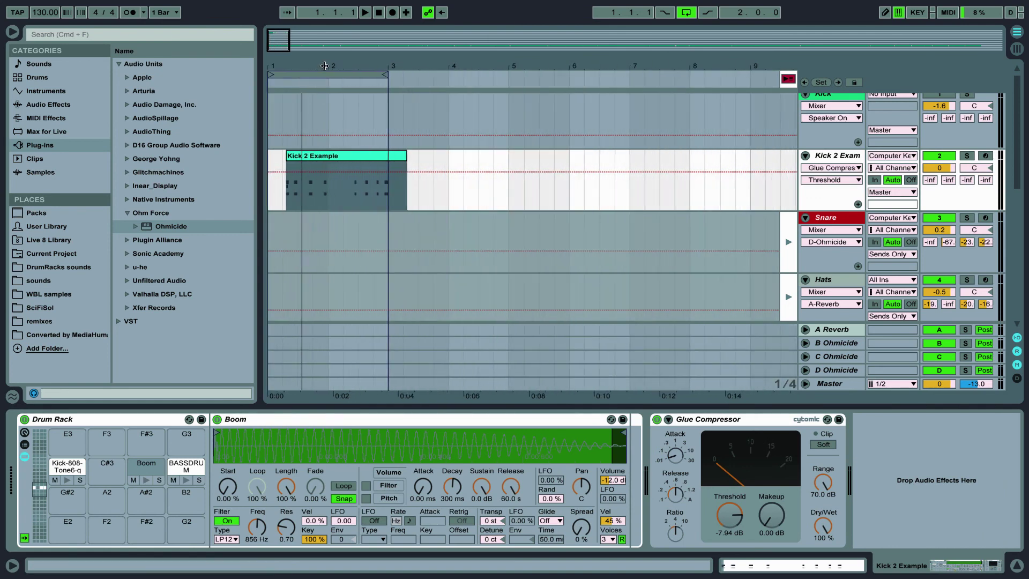
click(294, 156)
click(294, 156)
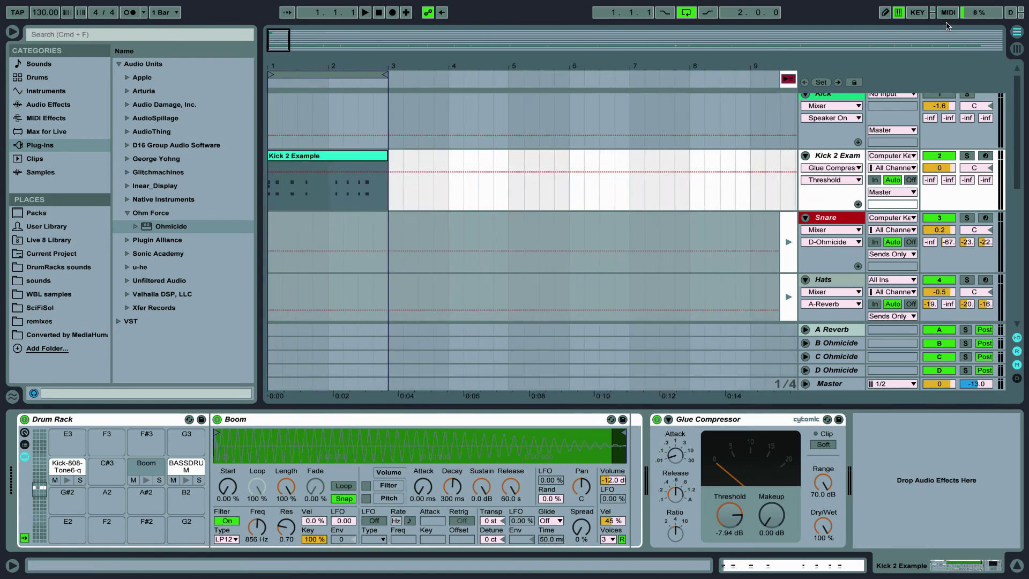
Step: Move the Snare and Hats clips so both start at bar 1
click(1018, 49)
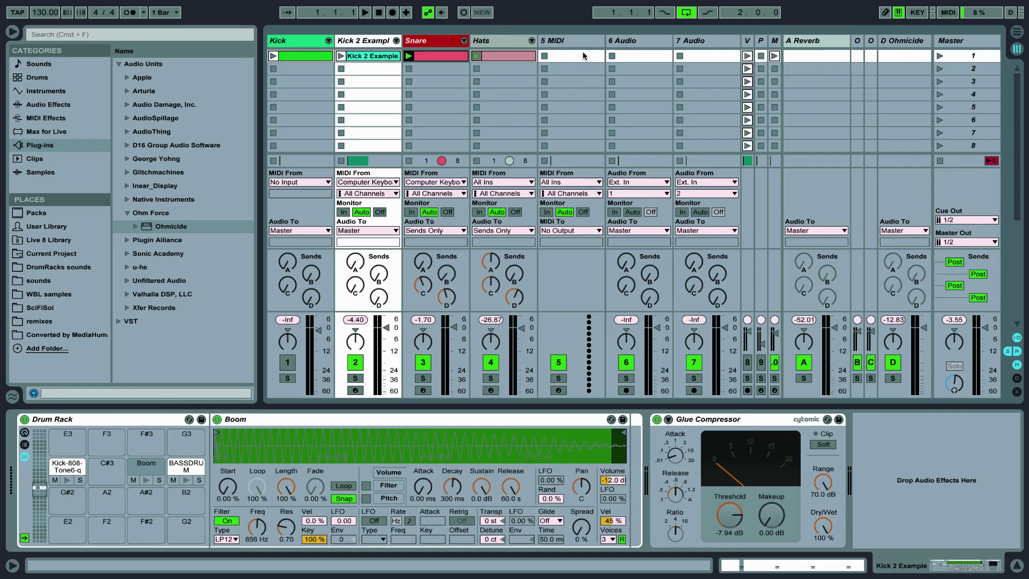
click(1017, 33)
click(330, 218)
drag(329, 218, 269, 218)
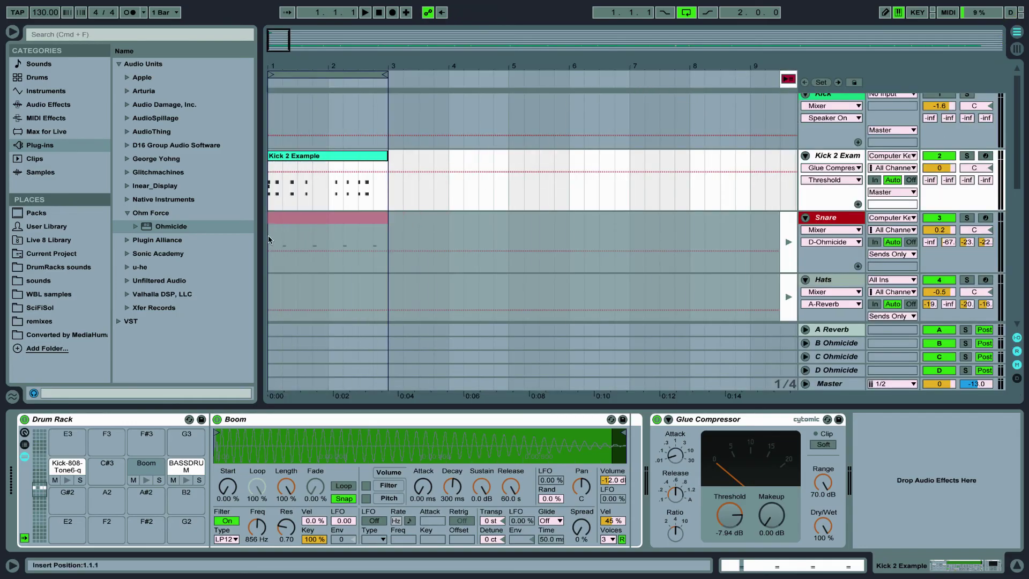
click(1017, 49)
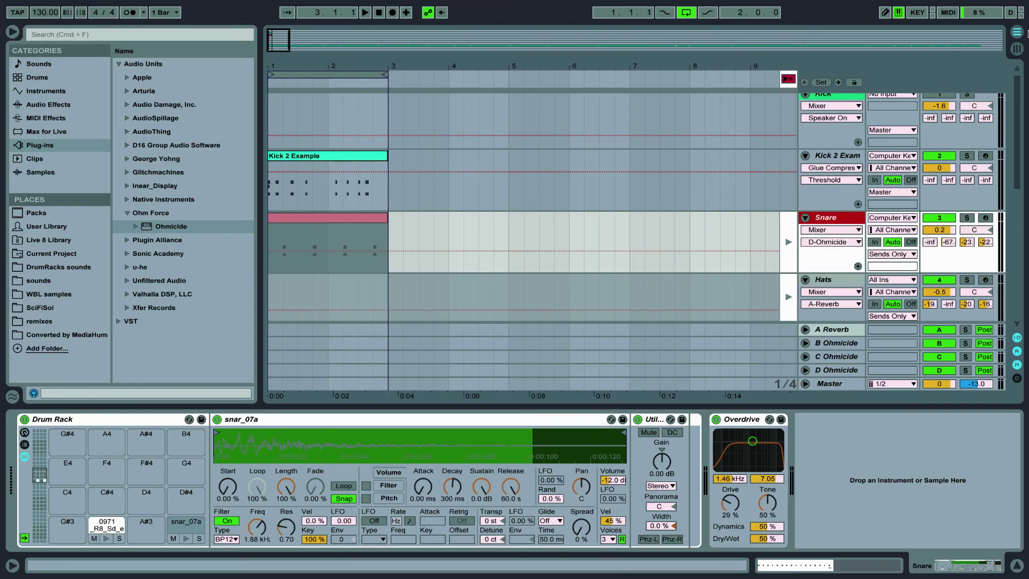
click(1016, 33)
drag(302, 287, 267, 285)
scroll(336, 286, down, 2)
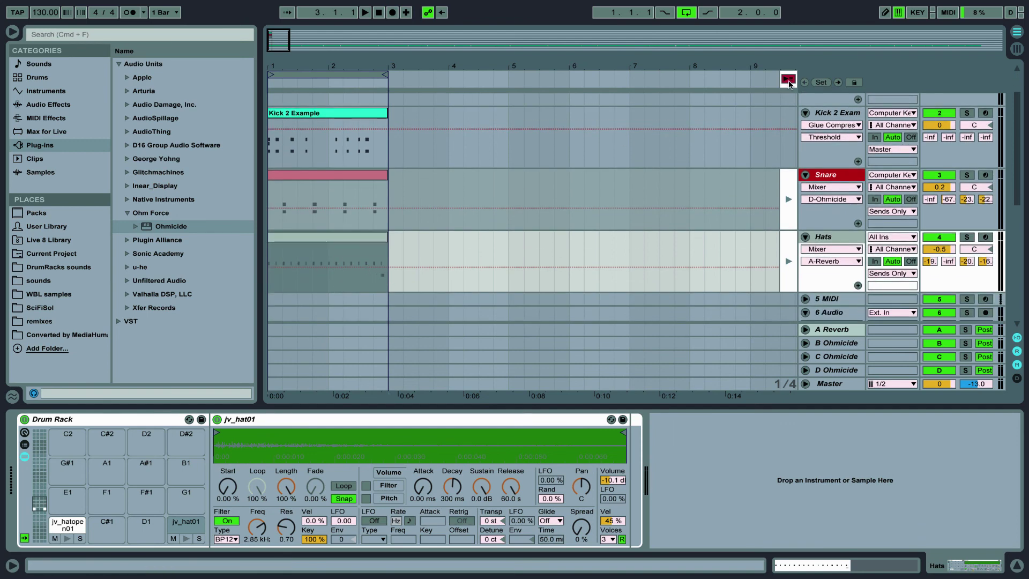
Step: Switch back to the Arrangement clips and play them from the start, then stop
click(789, 81)
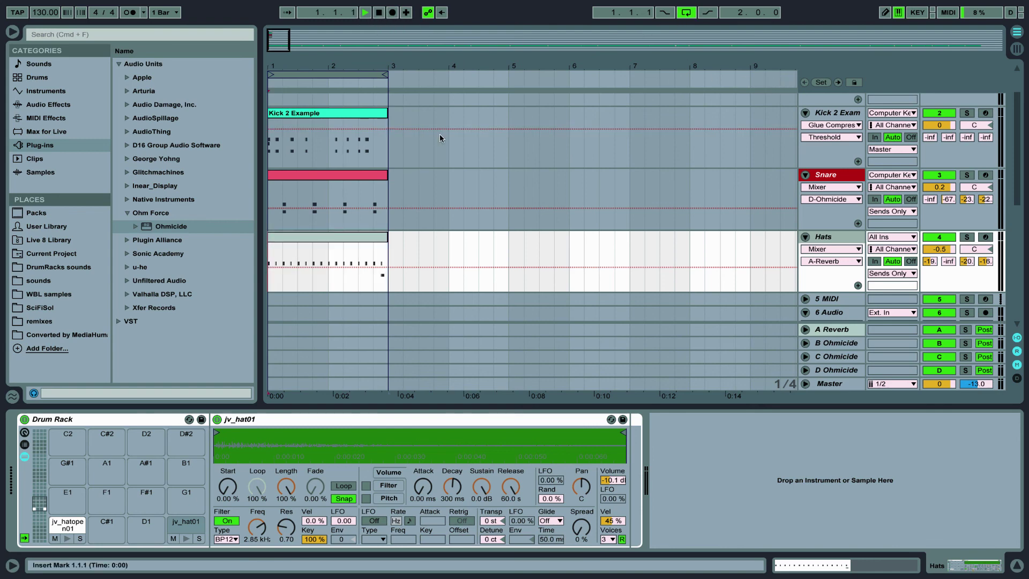
key(space)
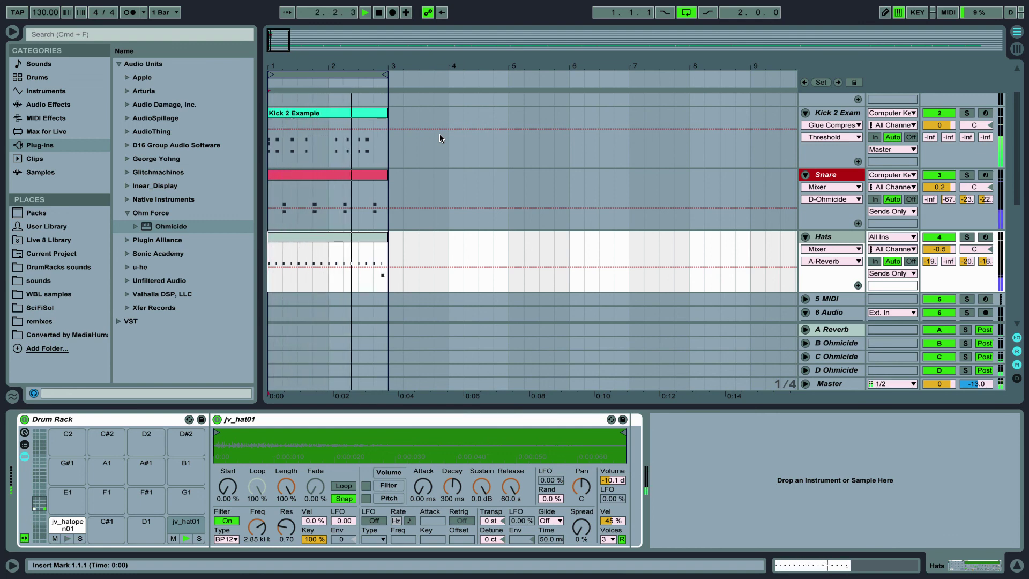
key(space)
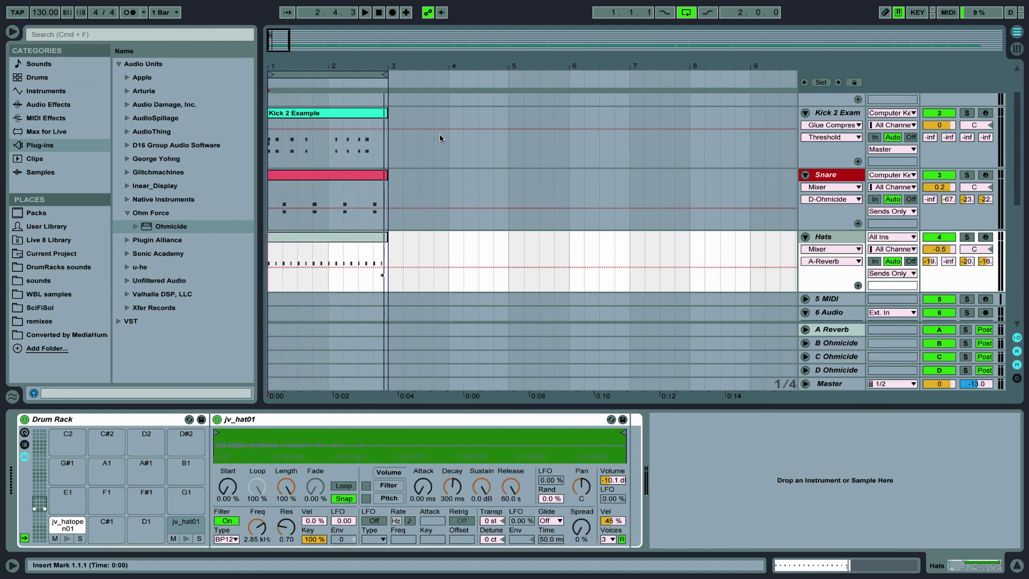